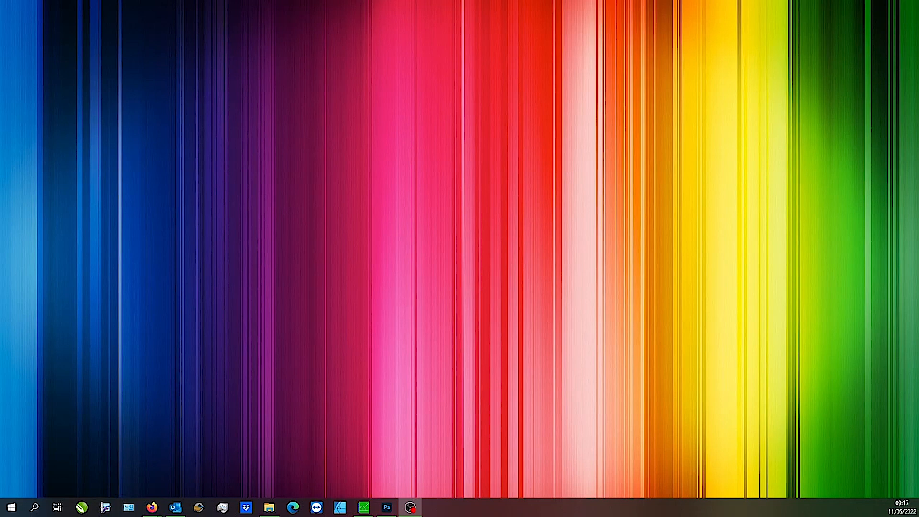
In Firefox, search the sublimation supplies shop for "icc" and open the Epson ICC Sublimation Colour Profiles product page.
{"action": "left_click", "coordinate": [151, 507]}
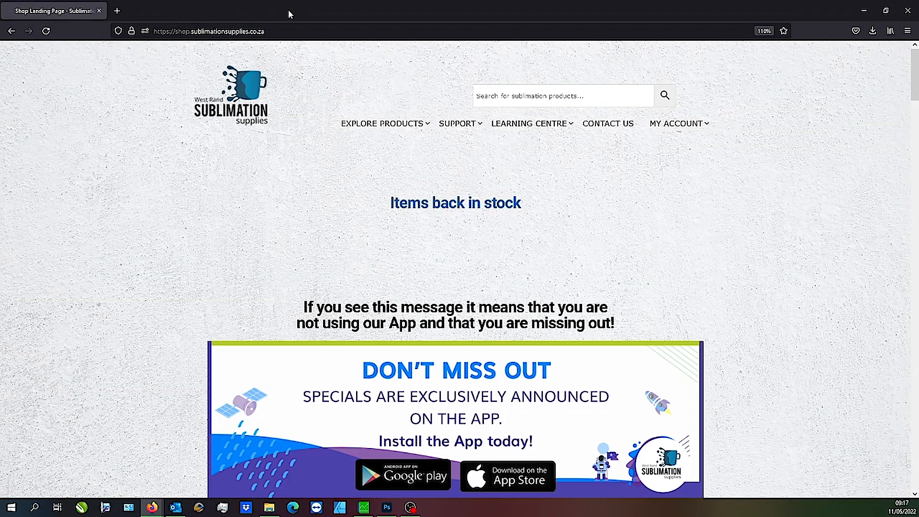
{"action": "left_click", "coordinate": [563, 97]}
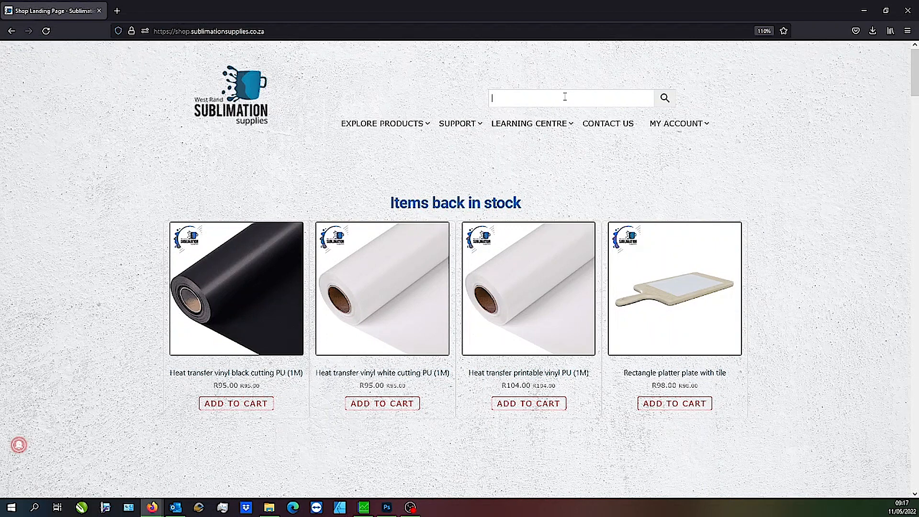
{"action": "type", "text": "tcc"}
{"action": "key", "text": "Return"}
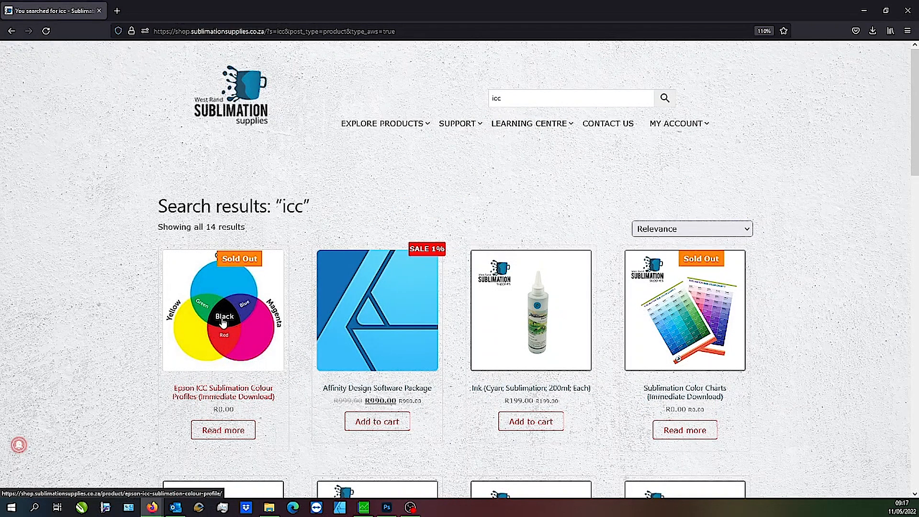
{"action": "left_click", "coordinate": [224, 318]}
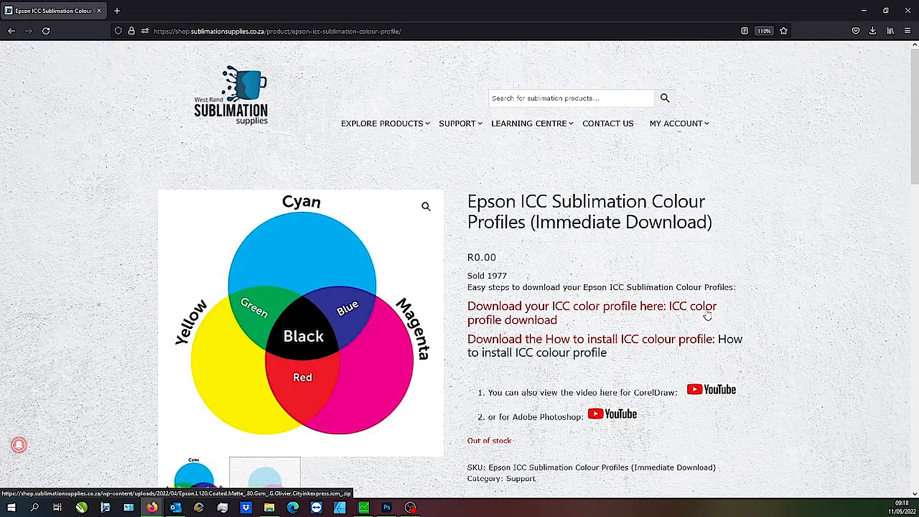
Download the ICC color profile archive from the product page, show it in the Downloads folder, and minimize the open windows.
{"action": "scroll", "coordinate": [705, 313], "scroll_direction": "down", "scroll_amount": 2}
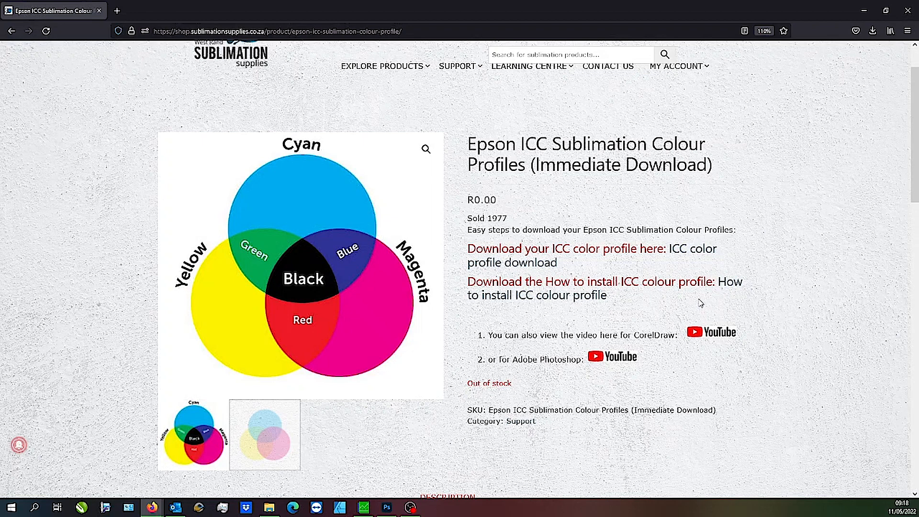
{"action": "left_click", "coordinate": [693, 257]}
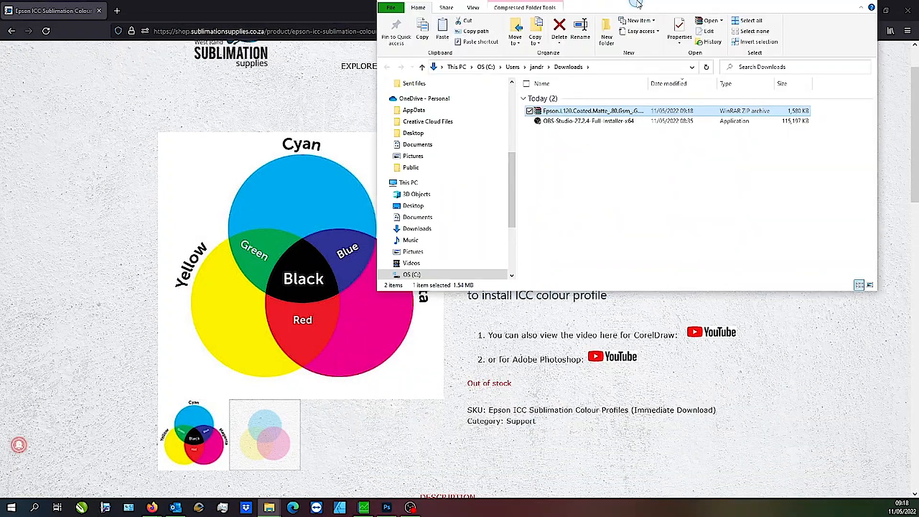
{"action": "left_click", "coordinate": [885, 6]}
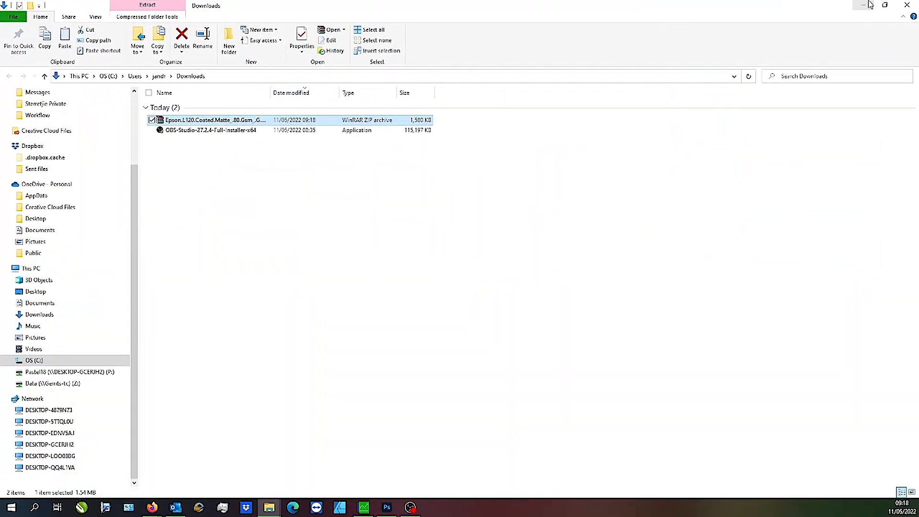
{"action": "left_click", "coordinate": [864, 6]}
{"action": "left_click", "coordinate": [865, 10]}
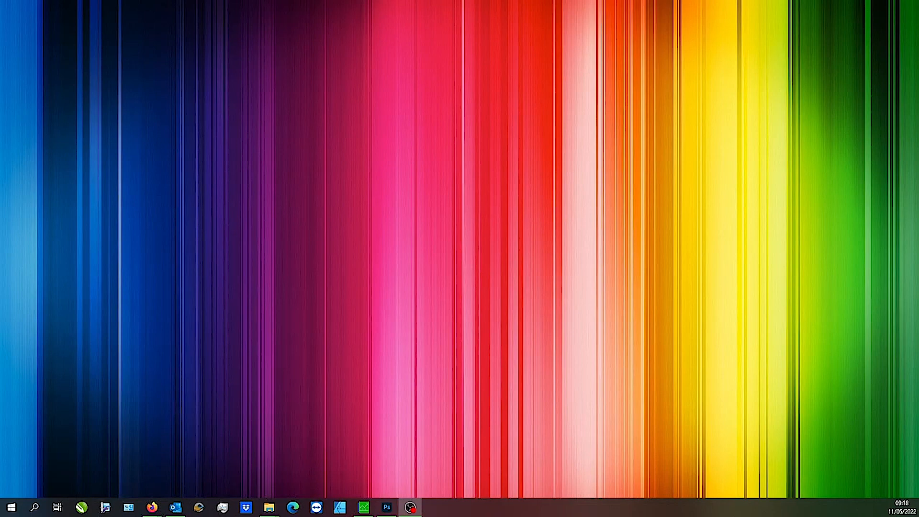
Extract the Epson L120 Coated Matte 80 Gsm profile from the downloaded archive onto the desktop and close the Downloads window.
{"action": "key", "text": "alt+Tab"}
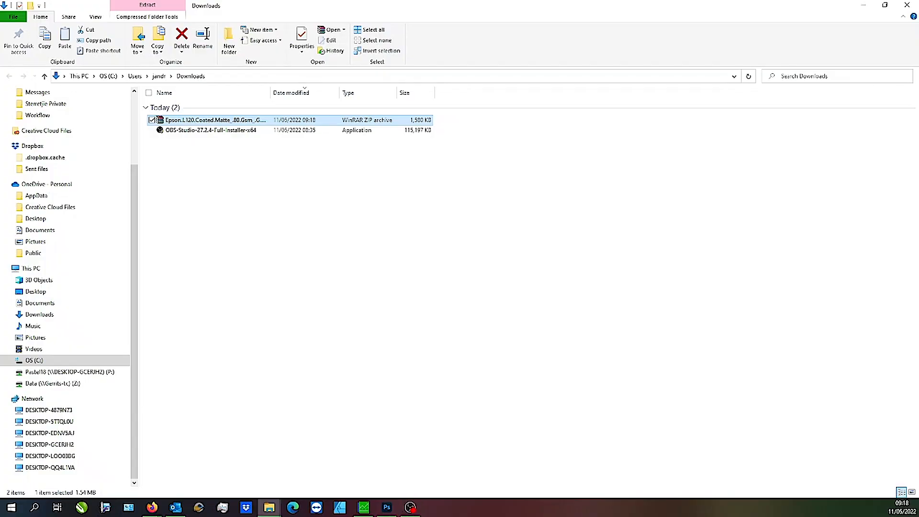
{"action": "double_click", "coordinate": [180, 123]}
{"action": "double_click", "coordinate": [719, 13]}
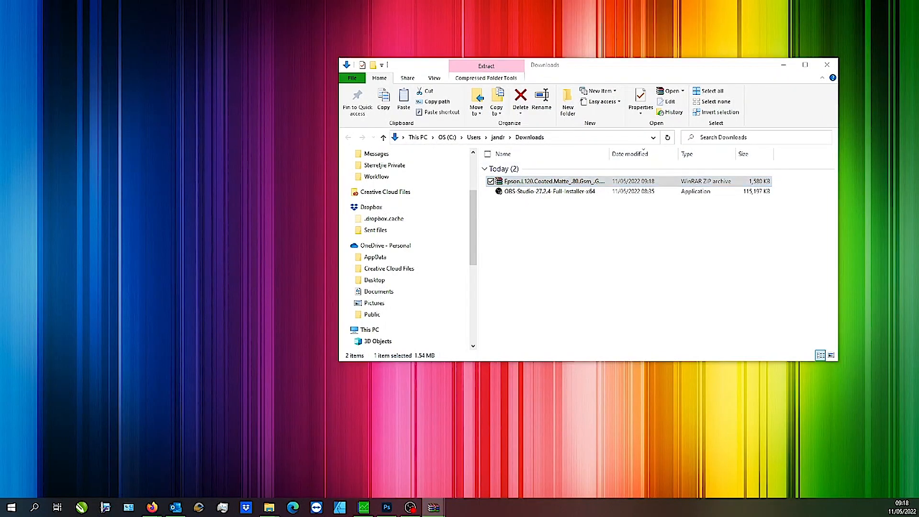
{"action": "key", "text": "alt+Tab"}
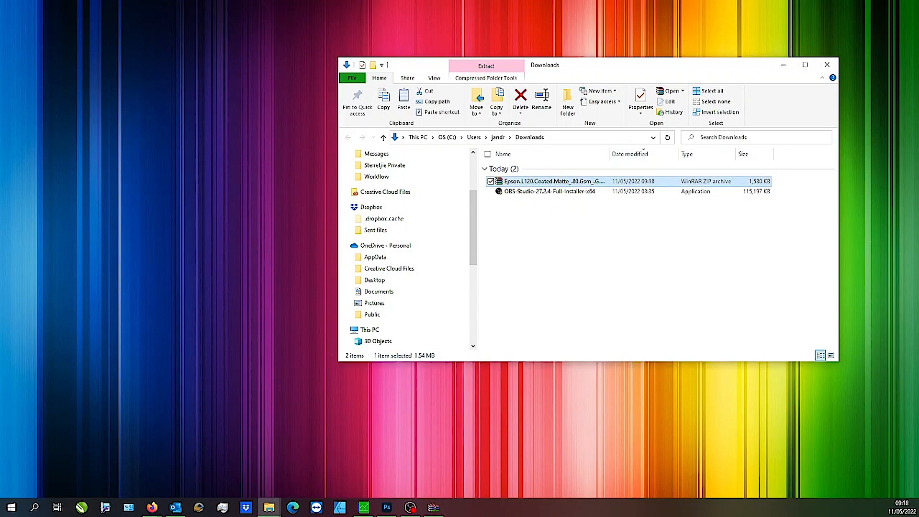
{"action": "left_click_drag", "start_coordinate": [98, 516], "coordinate": [74, 72]}
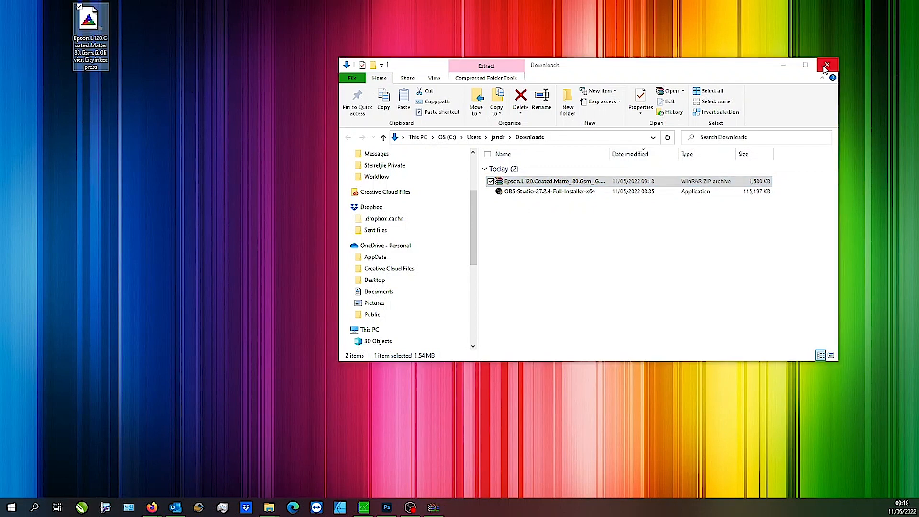
{"action": "left_click", "coordinate": [827, 66]}
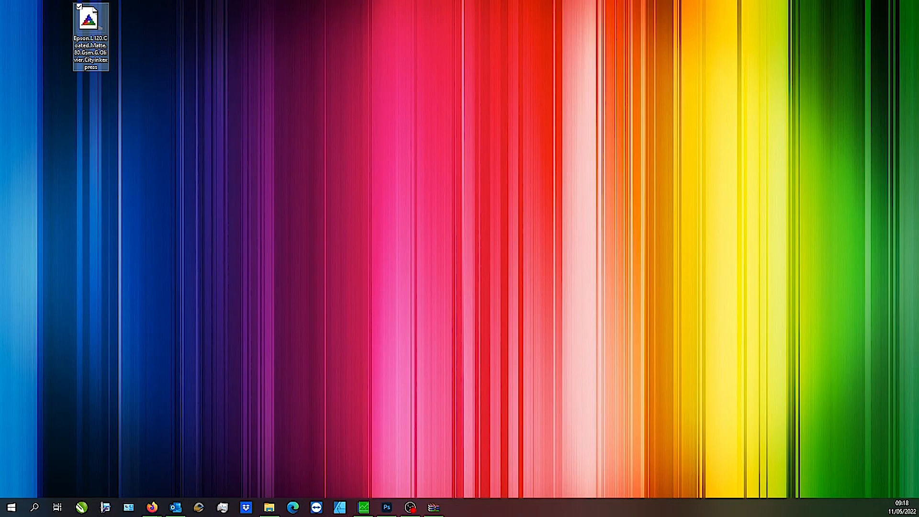
Open a new File Explorer window and go to the Windows folder on the C: drive.
{"action": "key", "text": "super+e"}
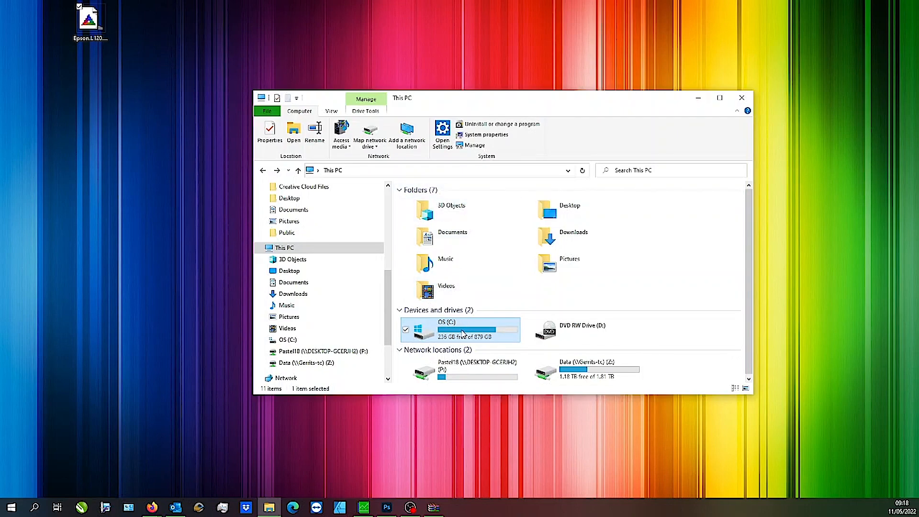
{"action": "mouse_move", "coordinate": [459, 333]}
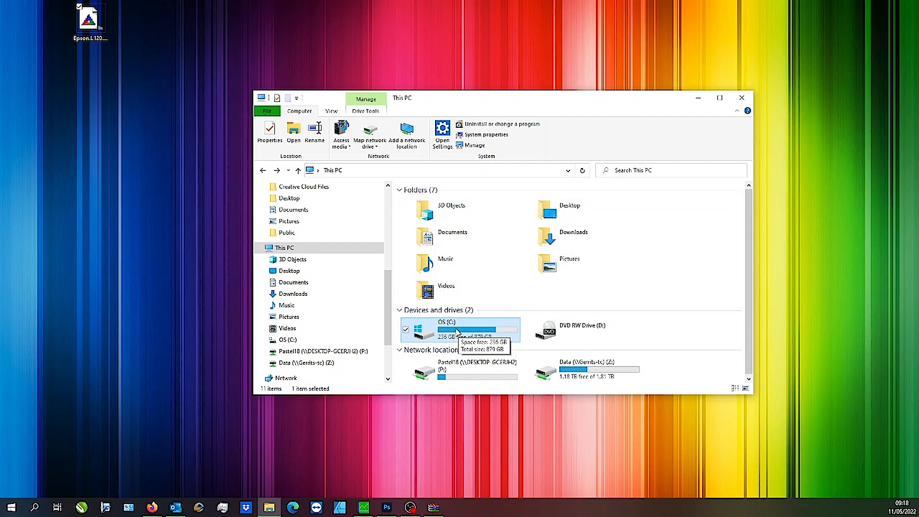
{"action": "double_click", "coordinate": [458, 332]}
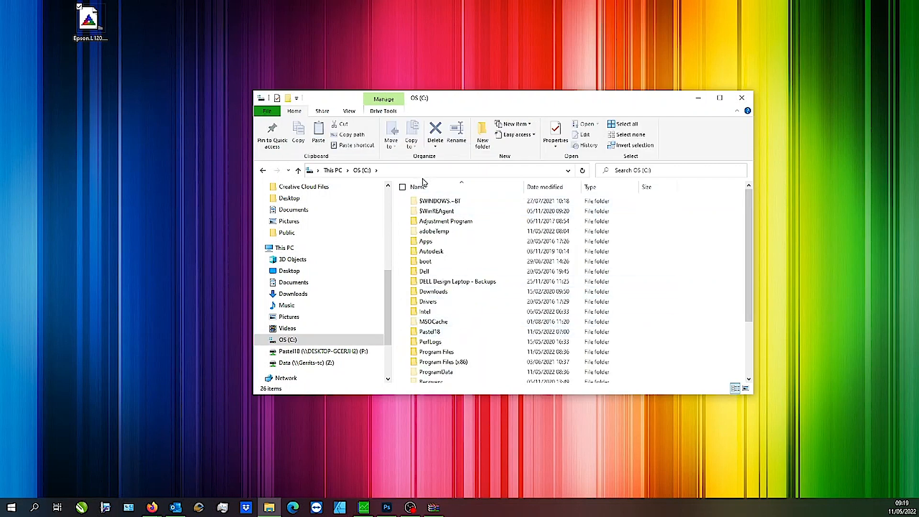
{"action": "scroll", "coordinate": [433, 347], "scroll_direction": "down", "scroll_amount": 3}
{"action": "double_click", "coordinate": [436, 328]}
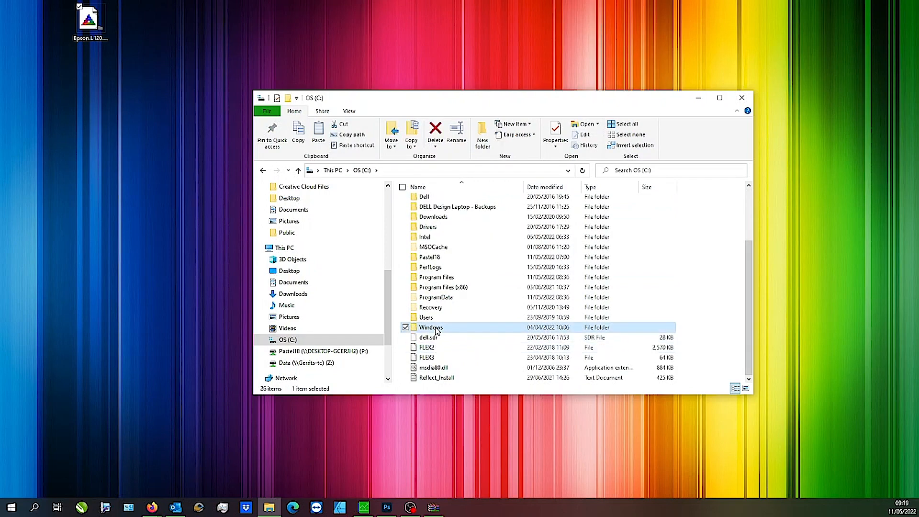
Navigate from the Windows folder to System32\spool\drivers\color.
{"action": "left_click", "coordinate": [445, 171]}
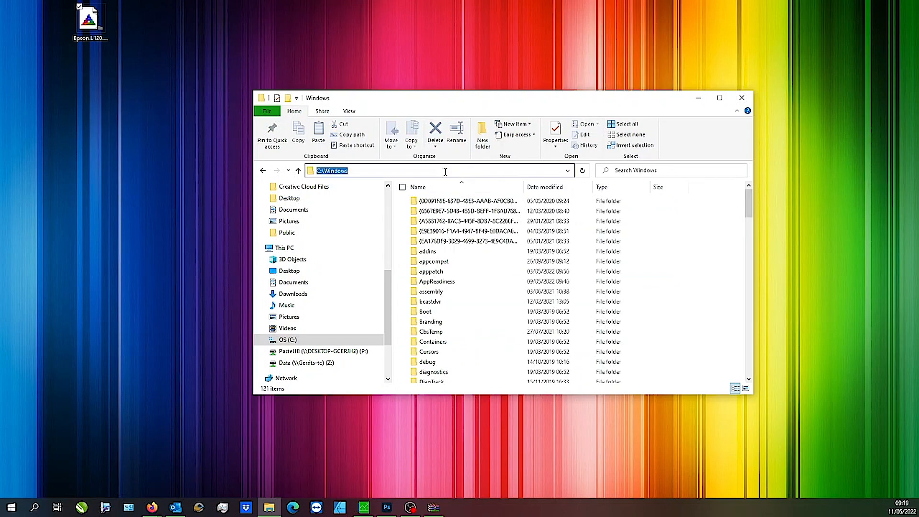
{"action": "type", "text": "sys"}
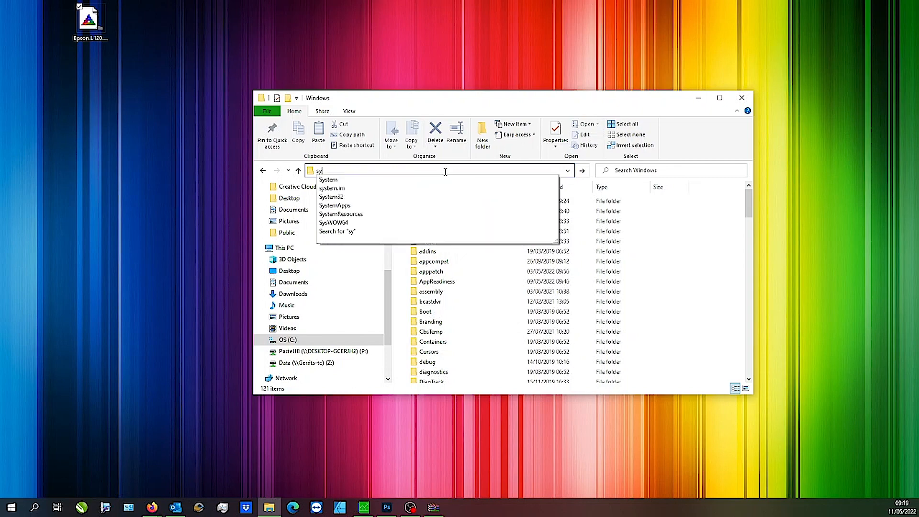
{"action": "left_click", "coordinate": [344, 199]}
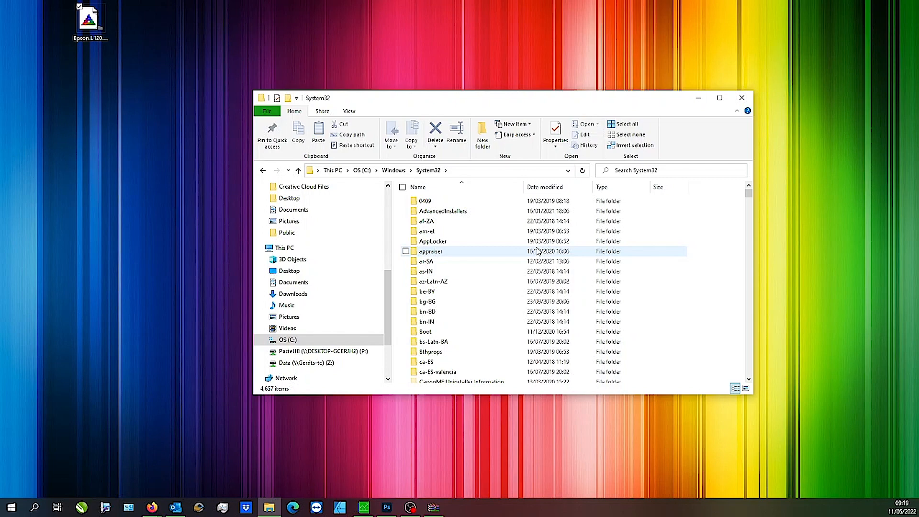
{"action": "type", "text": "spol"}
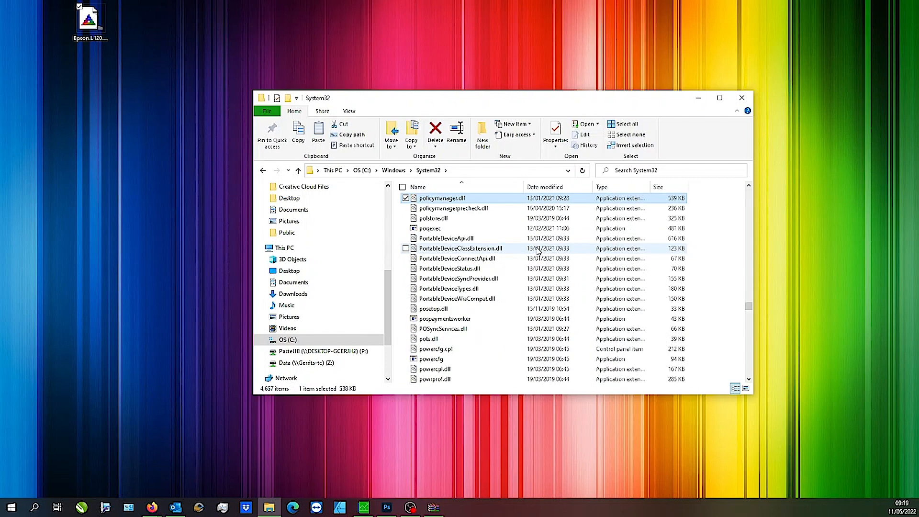
{"action": "left_click", "coordinate": [459, 171]}
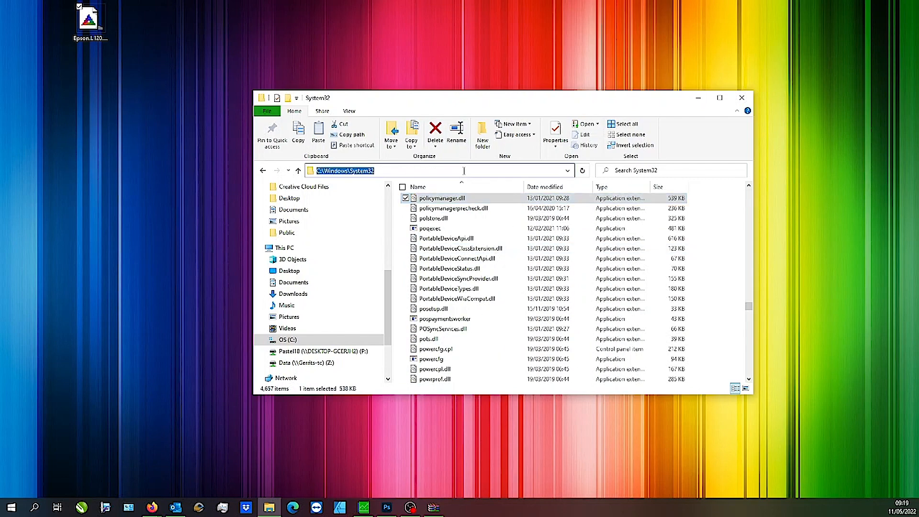
{"action": "type", "text": "\\spool"}
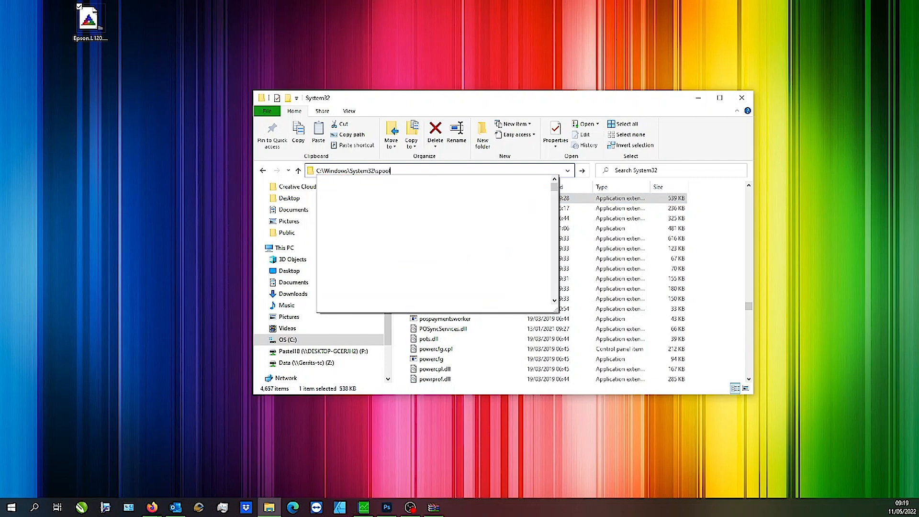
{"action": "key", "text": "Return"}
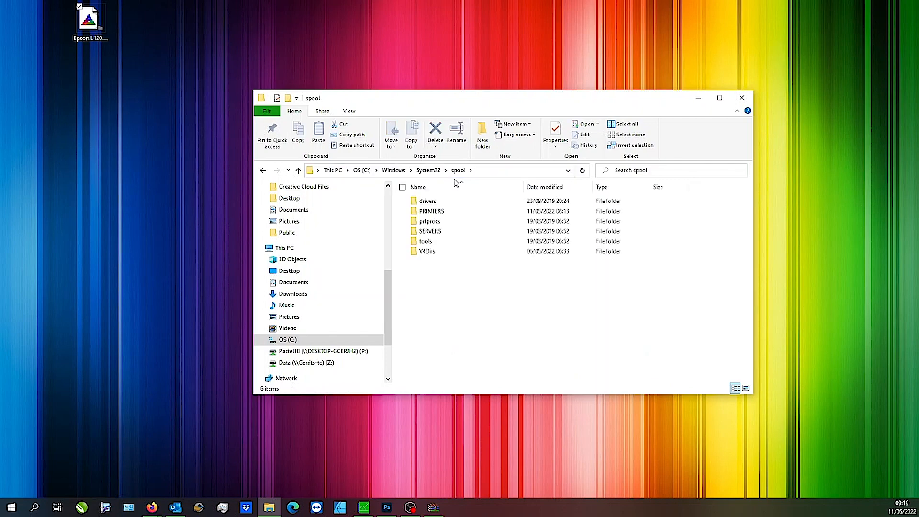
{"action": "double_click", "coordinate": [435, 202]}
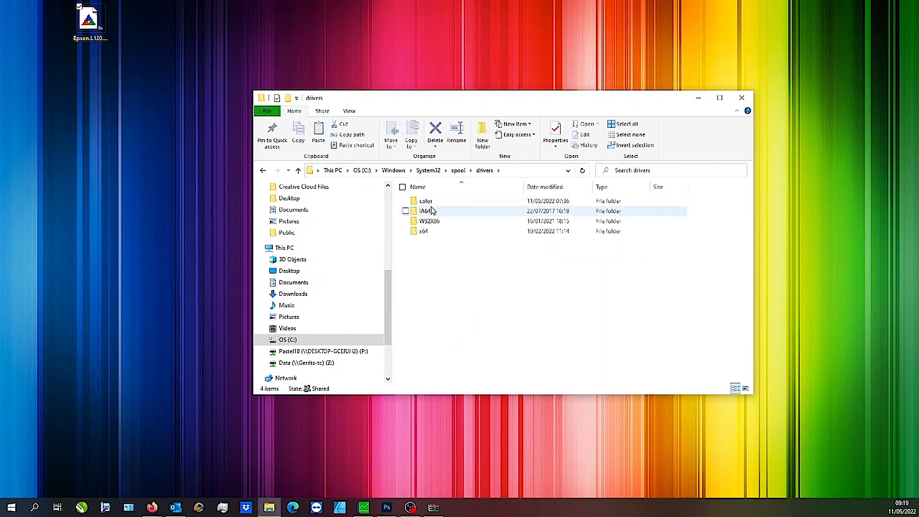
{"action": "double_click", "coordinate": [434, 201]}
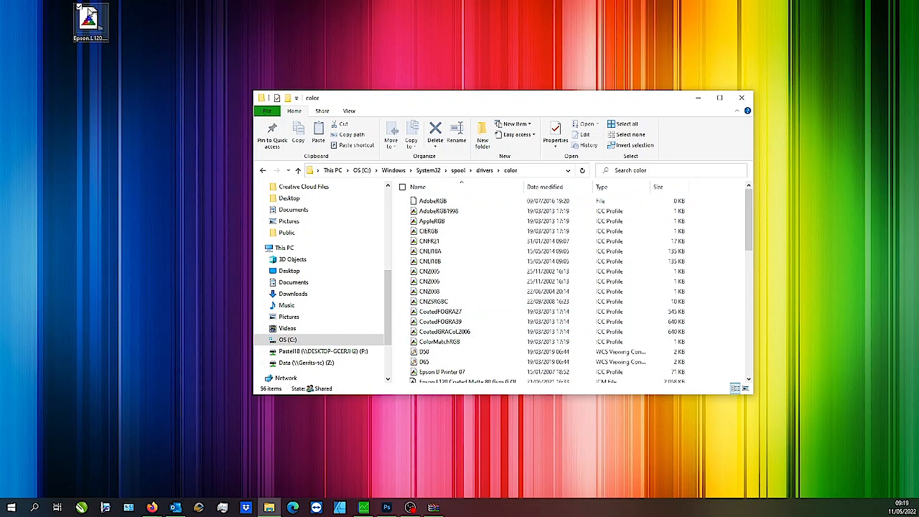
Move the Epson L120 profile from the desktop into the color folder and check for it in the file list.
{"action": "left_click_drag", "start_coordinate": [89, 11], "coordinate": [485, 291]}
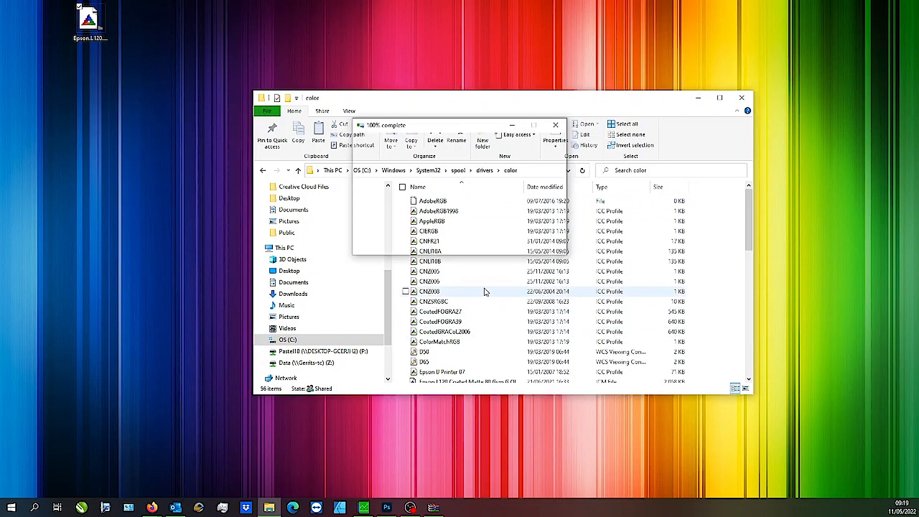
{"action": "left_click", "coordinate": [441, 190]}
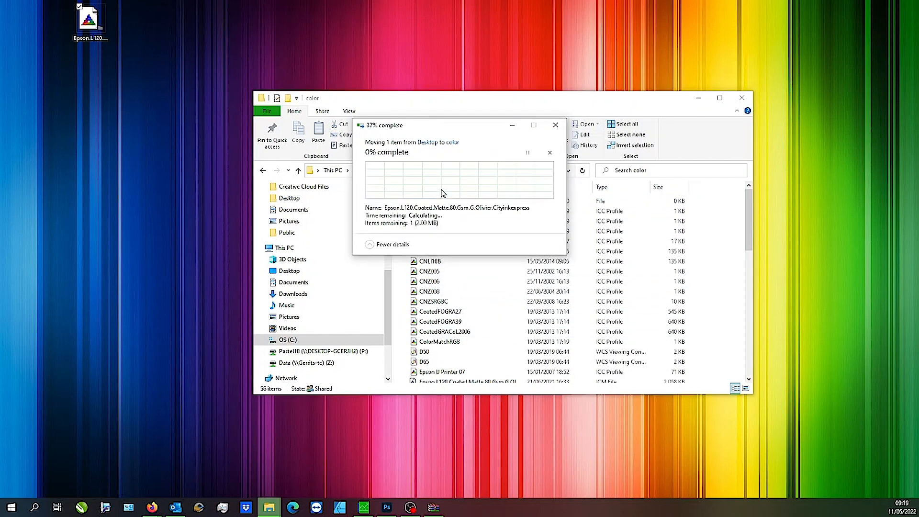
{"action": "scroll", "coordinate": [493, 365], "scroll_direction": "down", "scroll_amount": 2}
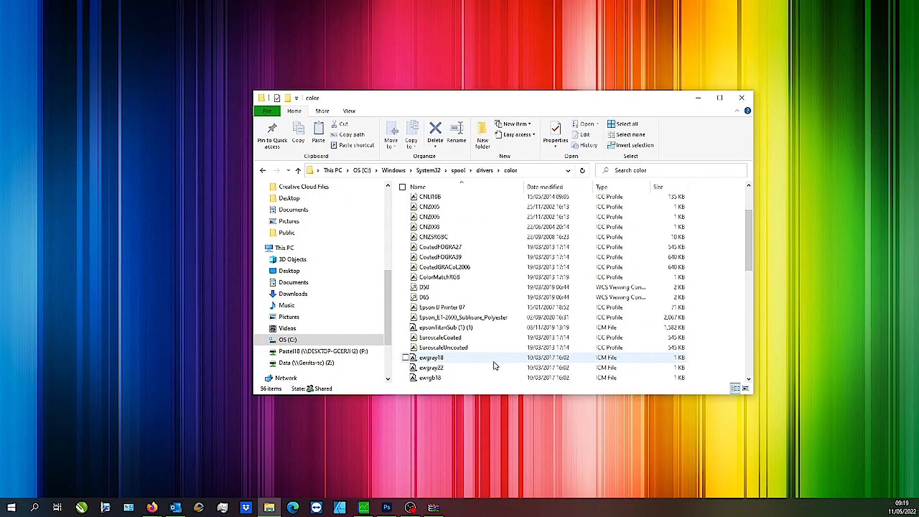
{"action": "scroll", "coordinate": [464, 322], "scroll_direction": "up", "scroll_amount": 2}
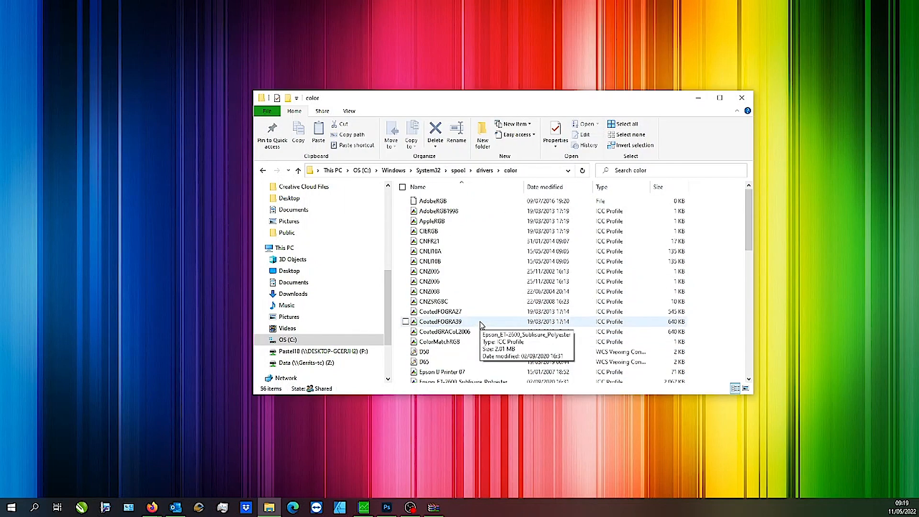
{"action": "scroll", "coordinate": [481, 324], "scroll_direction": "down", "scroll_amount": 10}
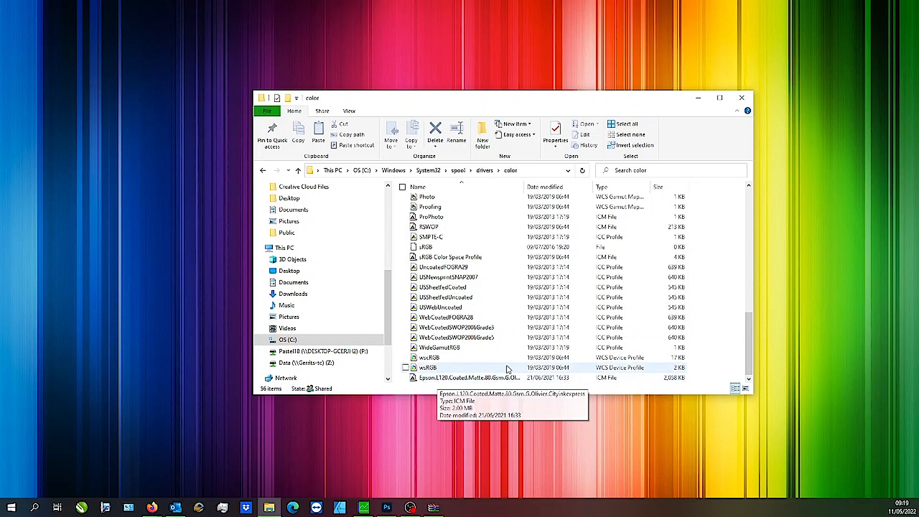
{"action": "scroll", "coordinate": [529, 324], "scroll_direction": "up", "scroll_amount": 10}
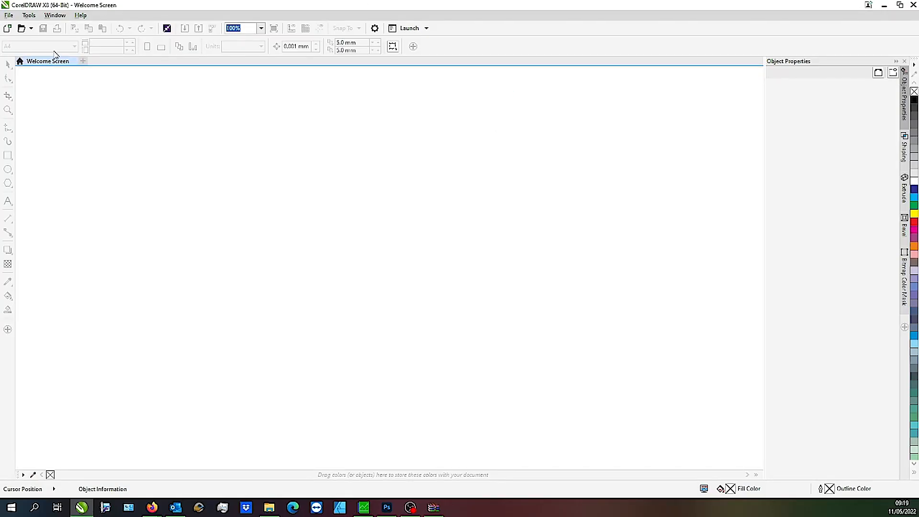
Close the Welcome Screen and create a new blank document.
{"action": "left_click", "coordinate": [74, 61]}
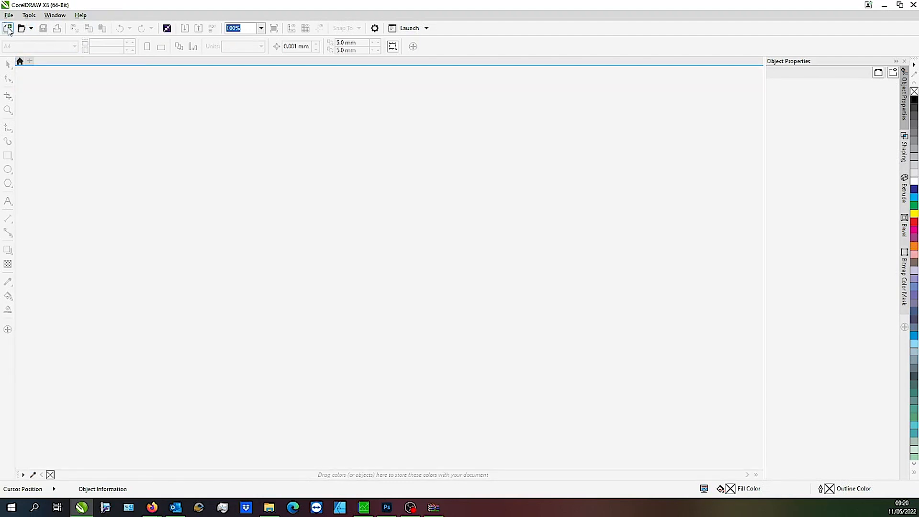
{"action": "left_click", "coordinate": [30, 60]}
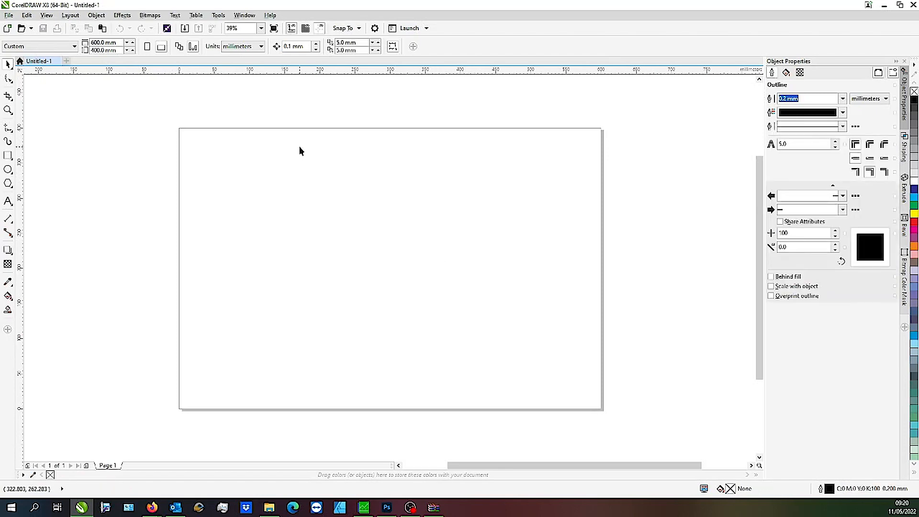
Set the page size to A4.
{"action": "left_click", "coordinate": [60, 48]}
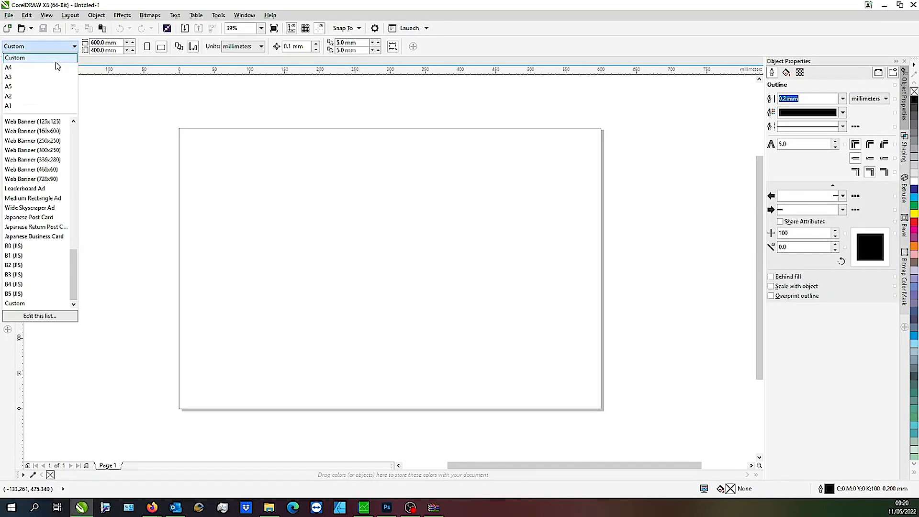
{"action": "left_click", "coordinate": [17, 67]}
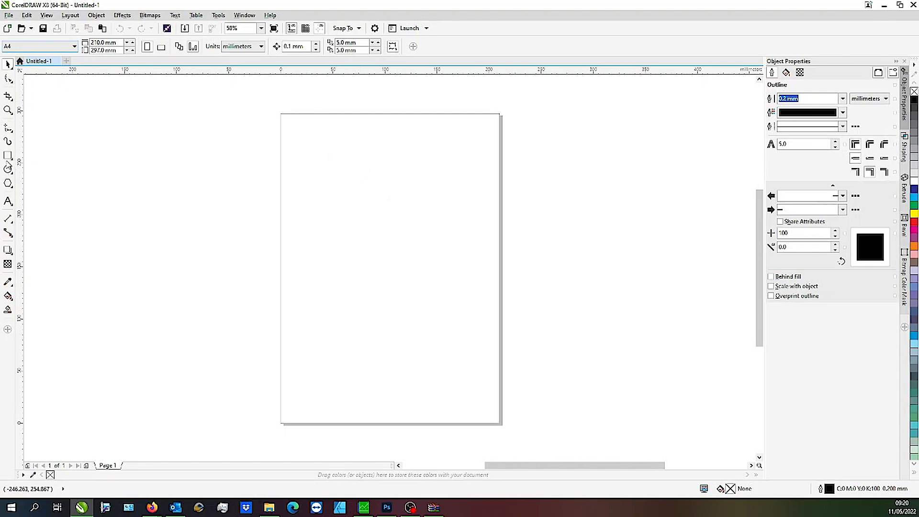
Draw a rectangle about 181 × 29 mm near the page's upper edge and give it a black-to-white fountain fill.
{"action": "left_click", "coordinate": [8, 156]}
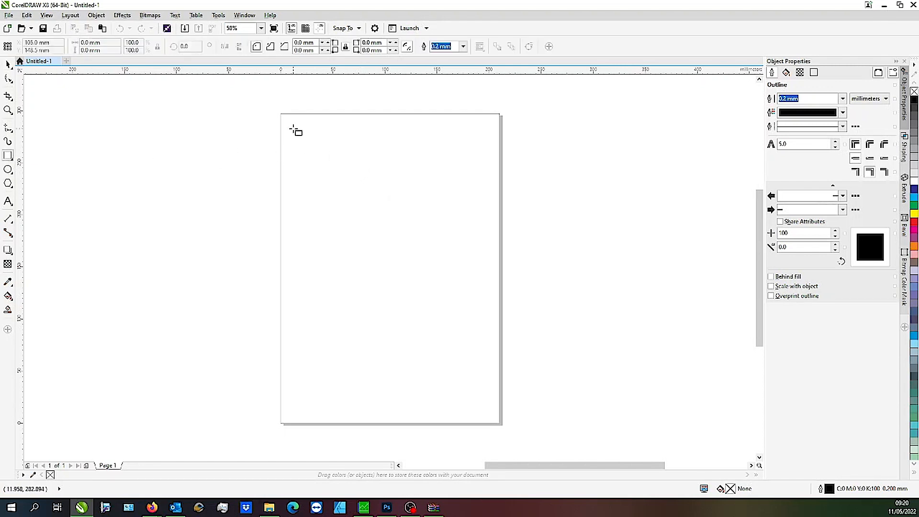
{"action": "left_click_drag", "start_coordinate": [295, 128], "coordinate": [483, 160]}
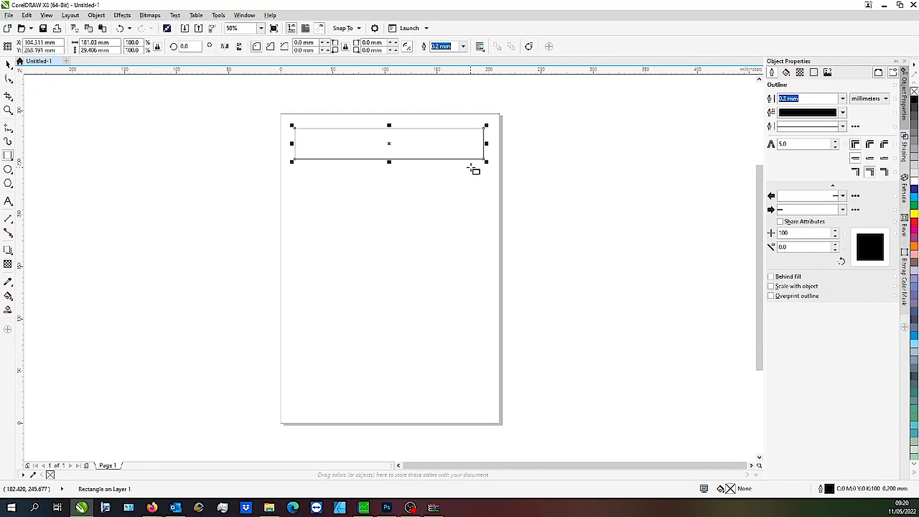
{"action": "left_click", "coordinate": [786, 72]}
{"action": "left_click", "coordinate": [801, 100]}
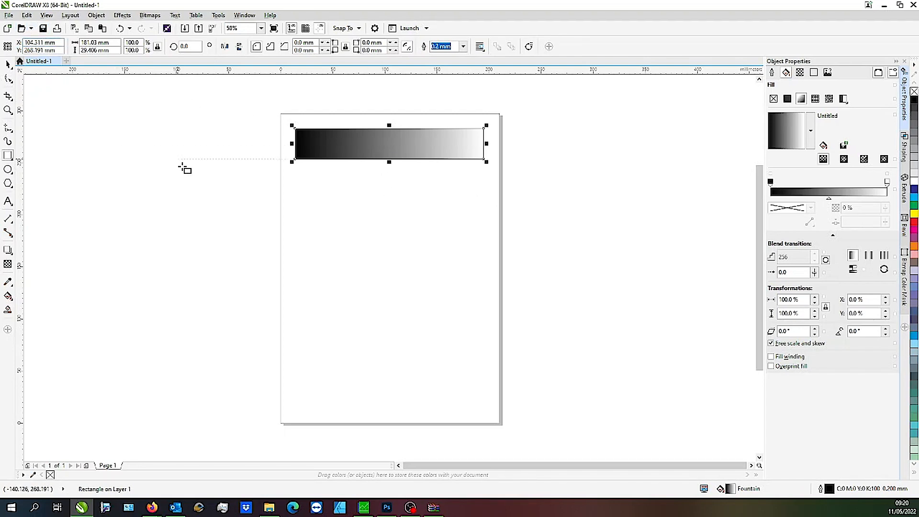
{"action": "key", "text": "space"}
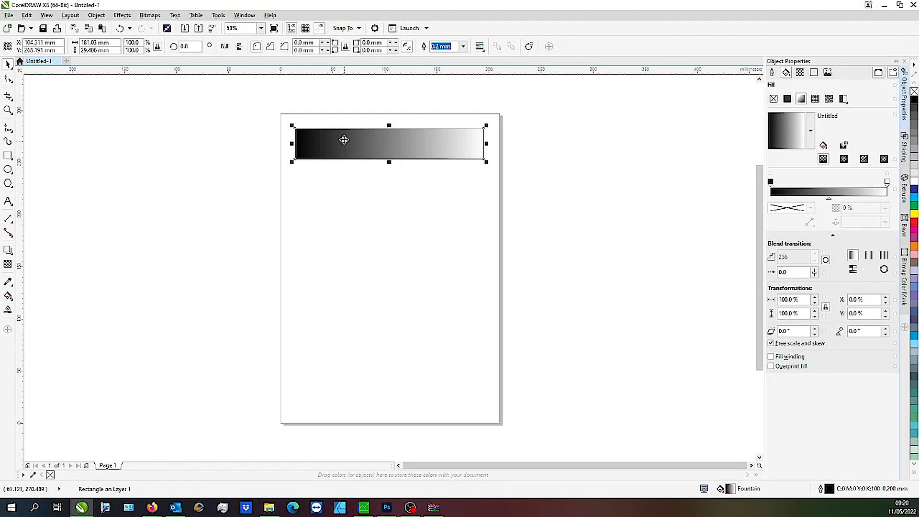
{"action": "left_click", "coordinate": [150, 16]}
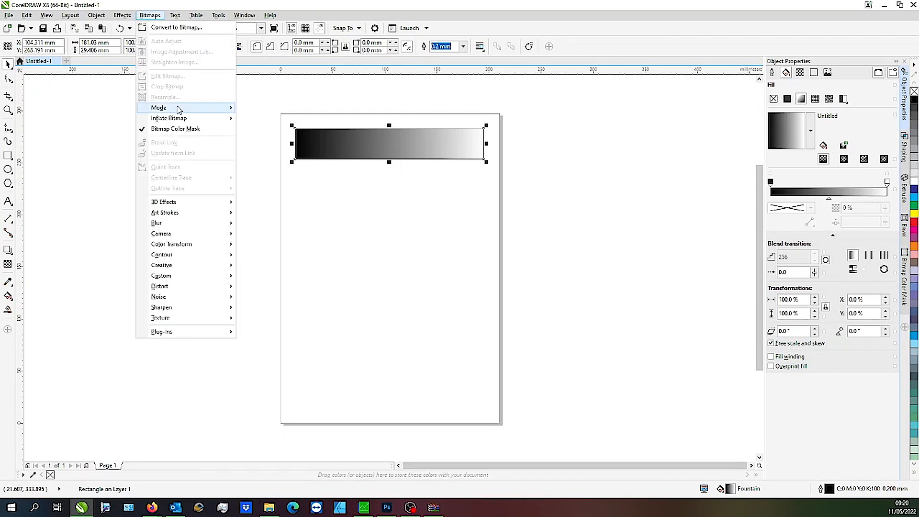
{"action": "mouse_move", "coordinate": [177, 109]}
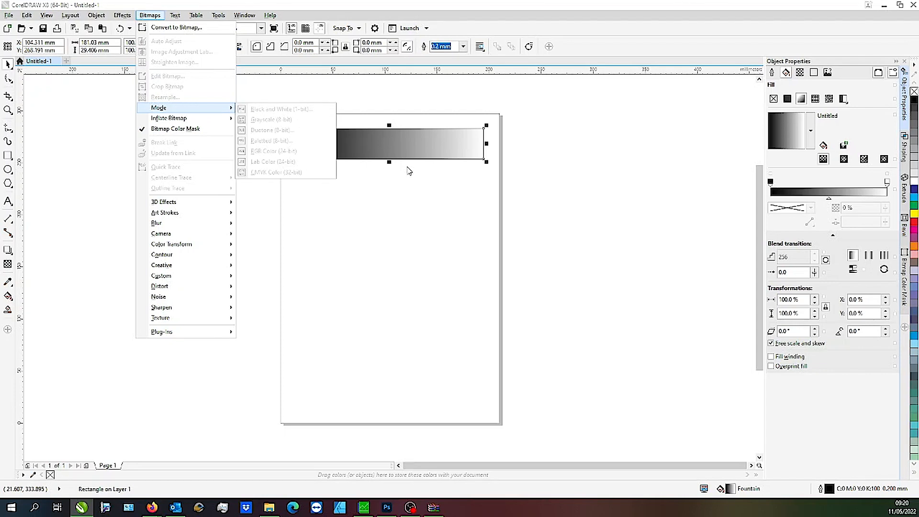
{"action": "left_click", "coordinate": [419, 201]}
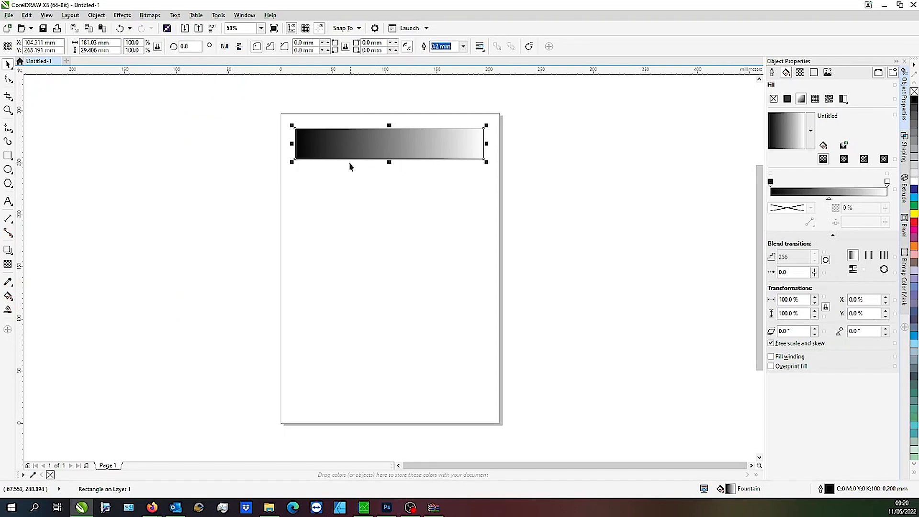
Duplicate the gradient rectangle just below the original and convert the copy to a 150 dpi CMYK Color (32-bit) bitmap with anti-aliasing and transparent background.
{"action": "left_click_drag", "start_coordinate": [314, 135], "coordinate": [322, 176]}
{"action": "right_click", "coordinate": [322, 176]}
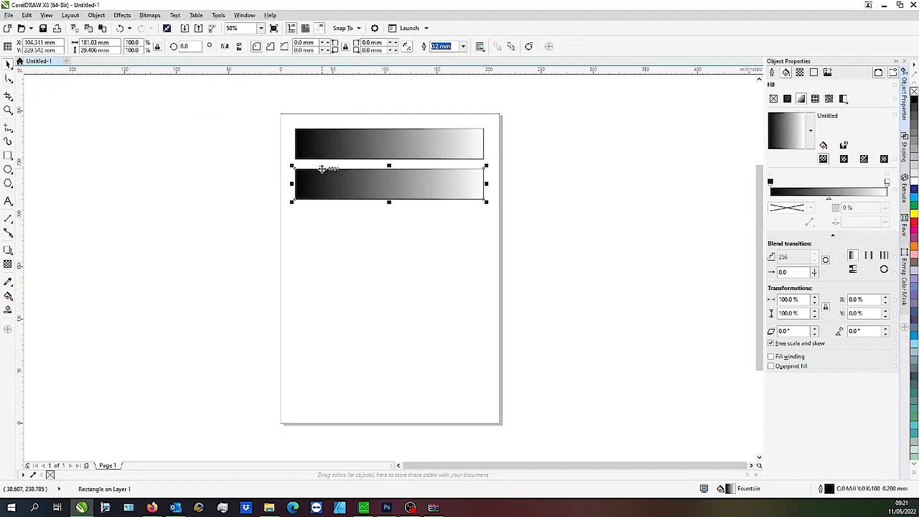
{"action": "left_click", "coordinate": [149, 15]}
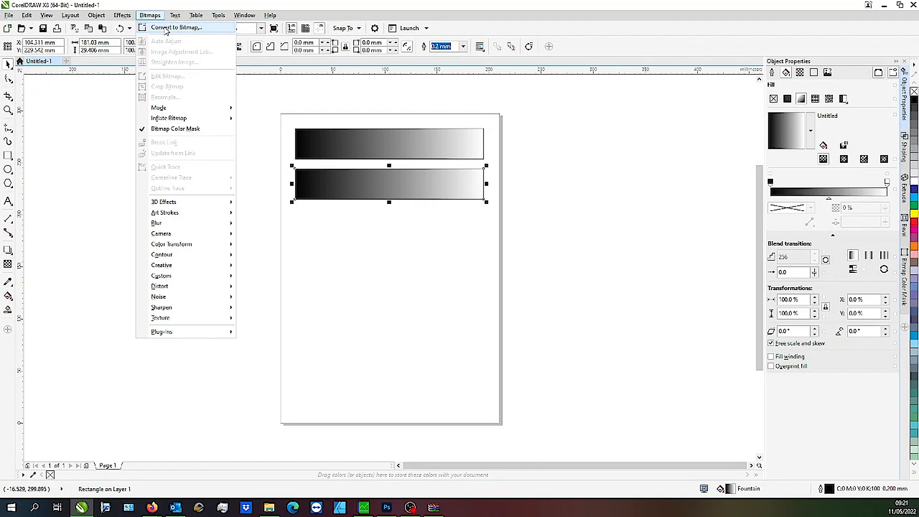
{"action": "left_click", "coordinate": [166, 29]}
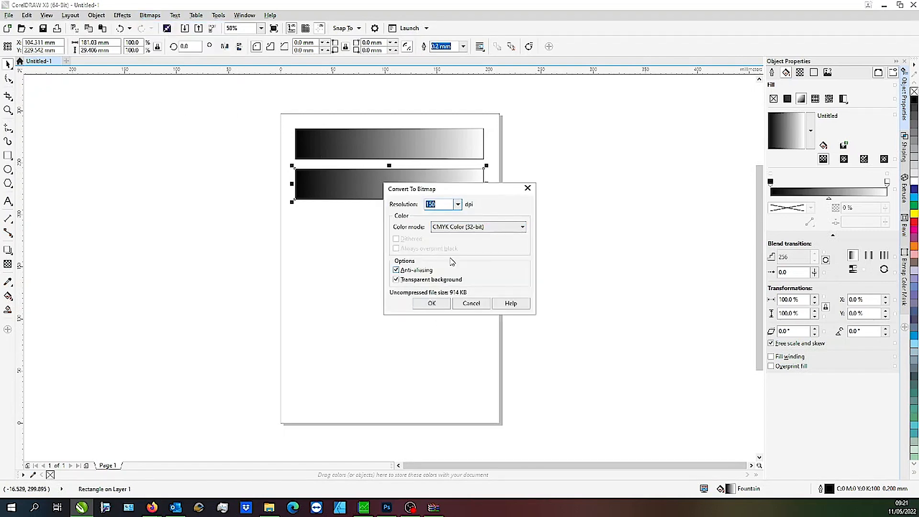
{"action": "left_click", "coordinate": [479, 227]}
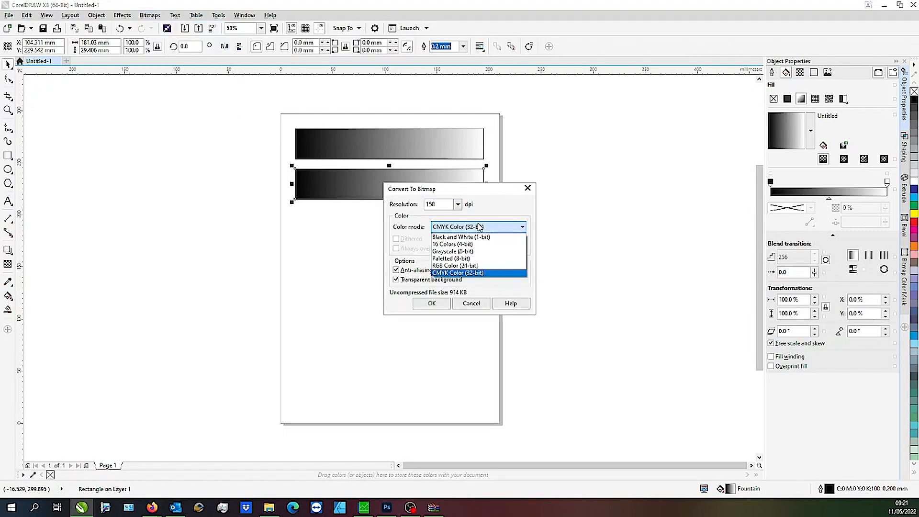
{"action": "left_click", "coordinate": [461, 273]}
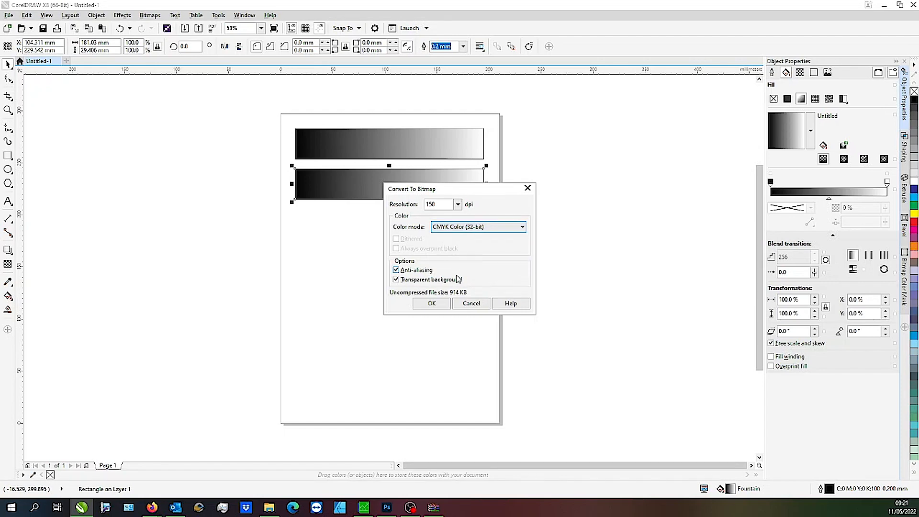
{"action": "left_click", "coordinate": [431, 304]}
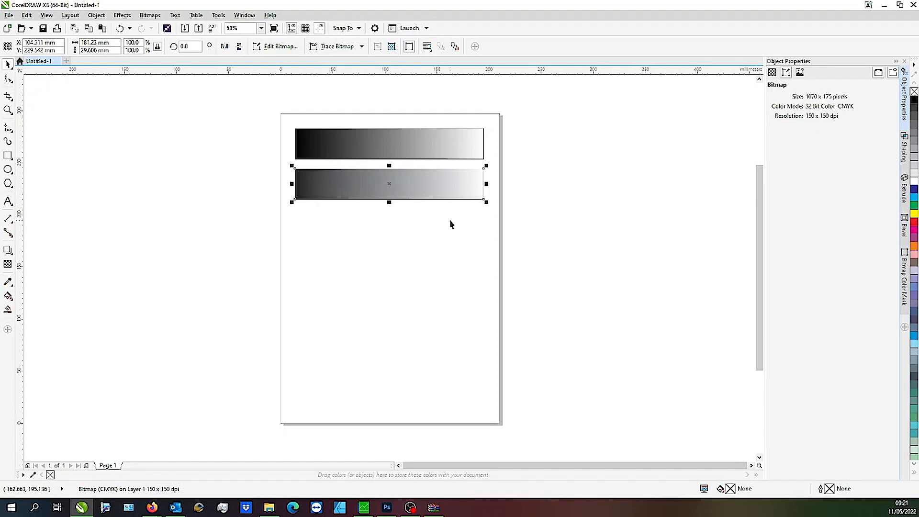
{"action": "left_click", "coordinate": [350, 182]}
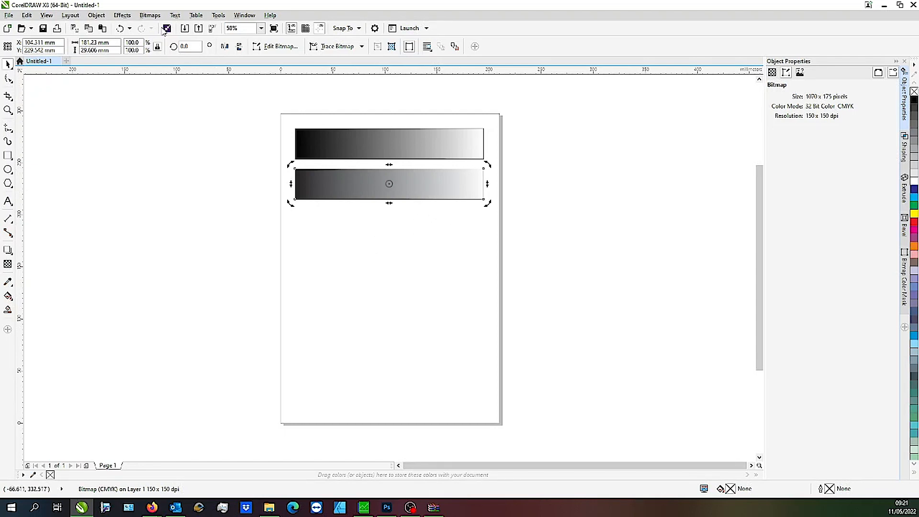
{"action": "left_click", "coordinate": [144, 17]}
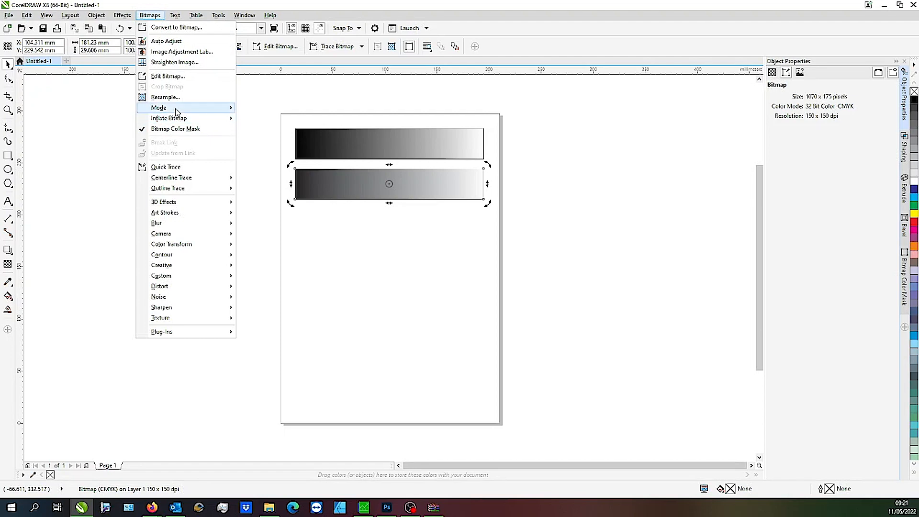
{"action": "mouse_move", "coordinate": [211, 112]}
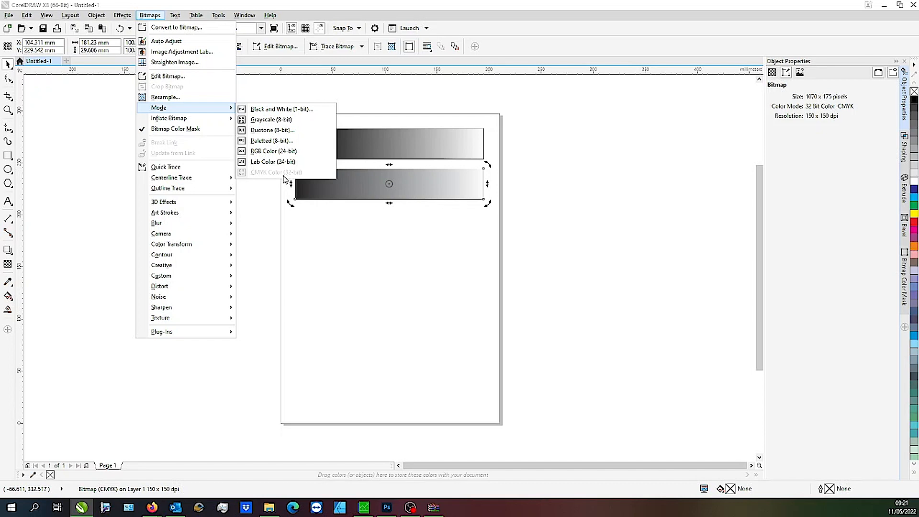
{"action": "left_click", "coordinate": [538, 198]}
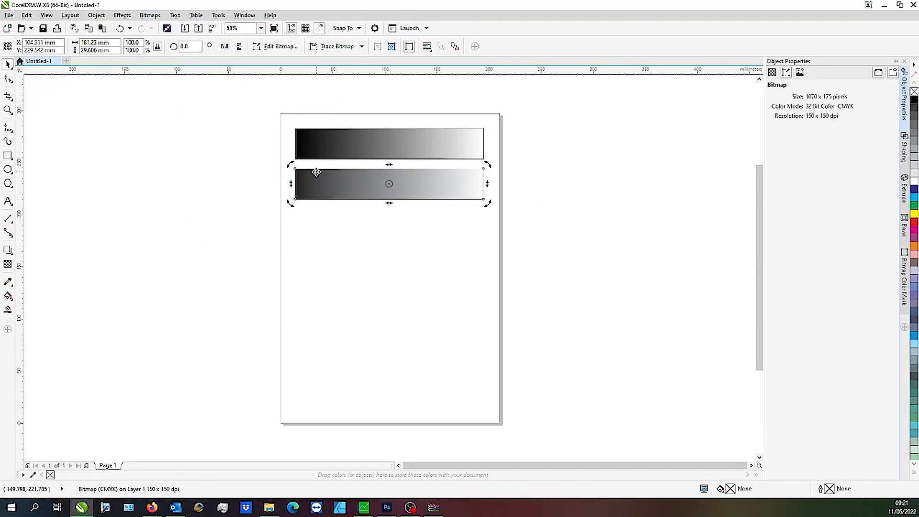
Draw a rectangle about 52 × 22 mm below the gradients, aligned with their left edge, and fill it with cyan.
{"action": "left_click", "coordinate": [10, 171]}
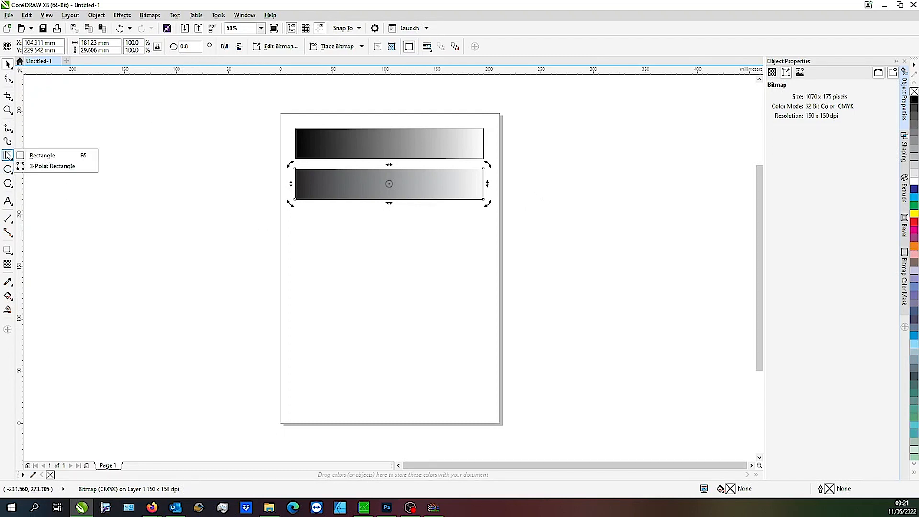
{"action": "left_click", "coordinate": [37, 155]}
{"action": "left_click_drag", "start_coordinate": [295, 216], "coordinate": [352, 240]}
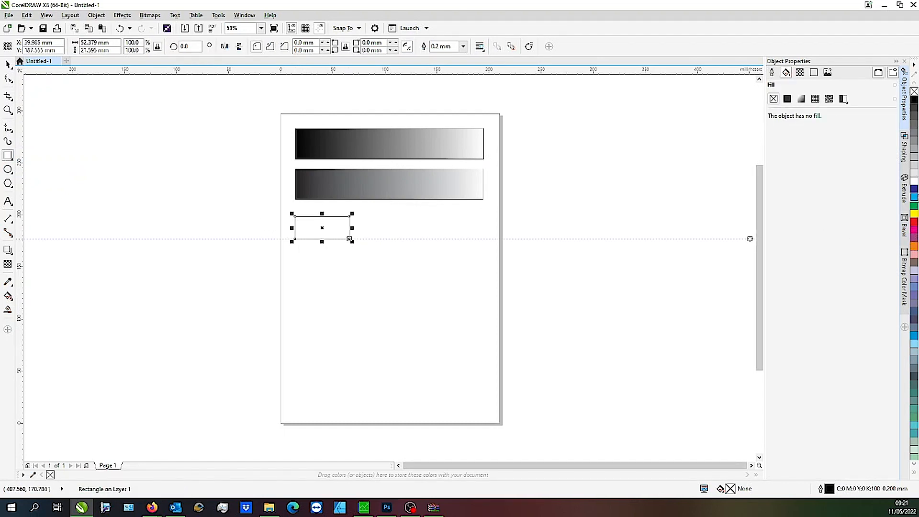
{"action": "left_click", "coordinate": [914, 199]}
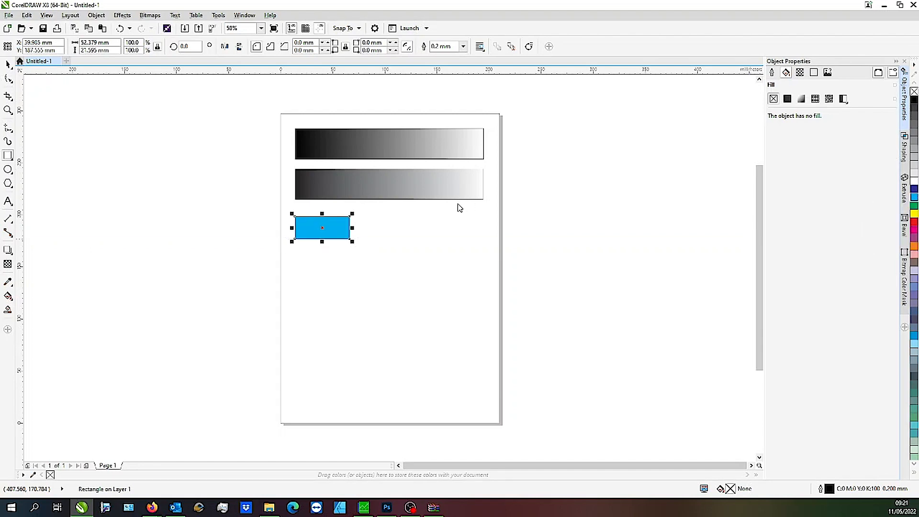
Duplicate the cyan rectangle three times in an adjoining row to its right, filling the copies with magenta, yellow and black.
{"action": "key", "text": "ctrl+d"}
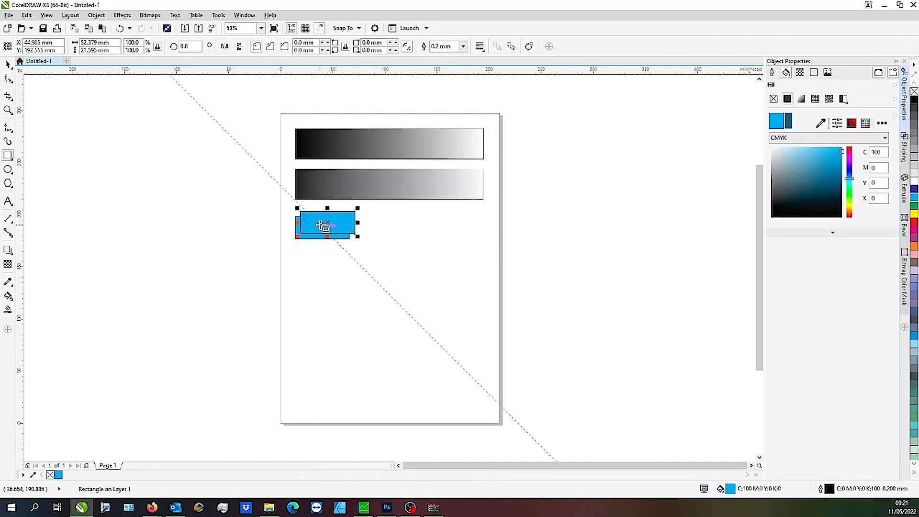
{"action": "left_click_drag", "start_coordinate": [328, 226], "coordinate": [381, 233]}
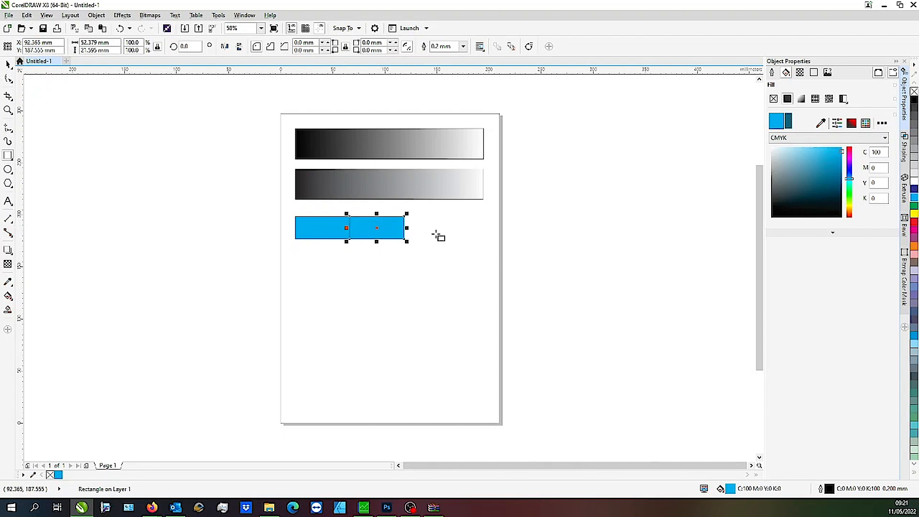
{"action": "left_click", "coordinate": [914, 230]}
{"action": "key", "text": "ctrl+r"}
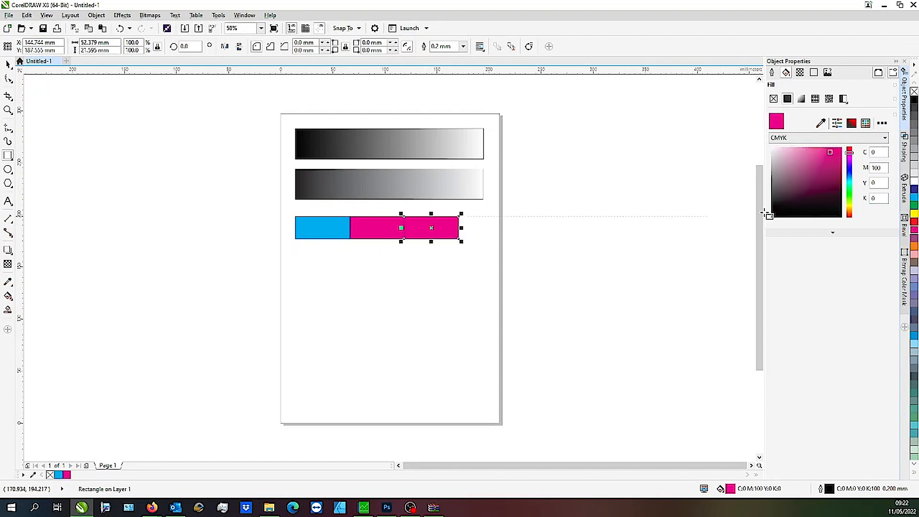
{"action": "left_click", "coordinate": [914, 214]}
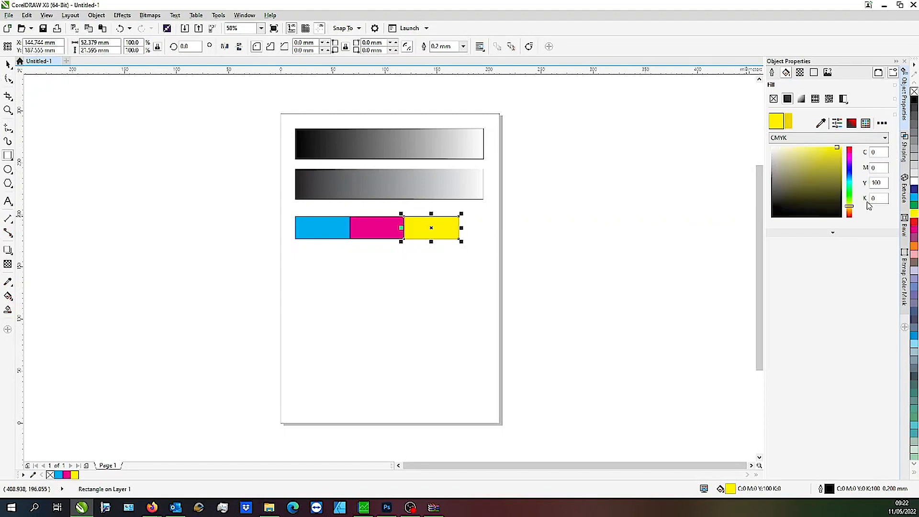
{"action": "key", "text": "ctrl+r"}
{"action": "left_click", "coordinate": [914, 99]}
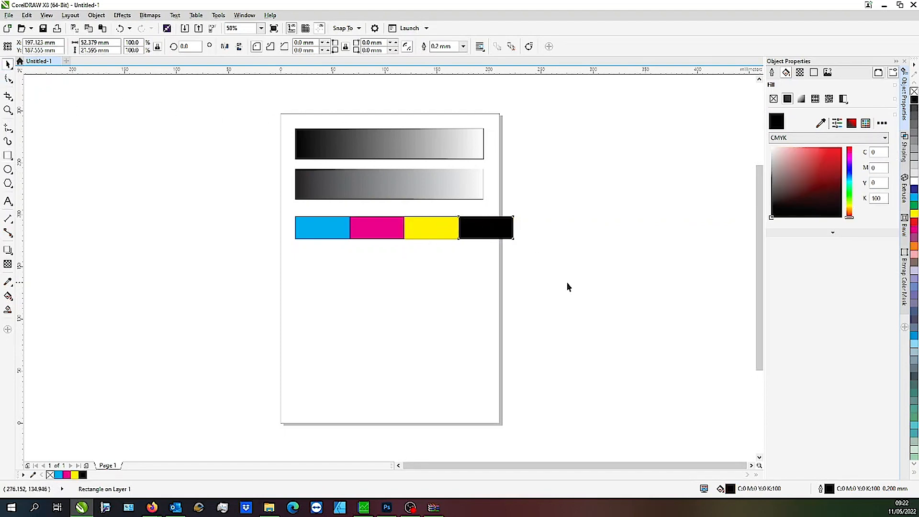
Narrow the row of four colour swatches to about 181 mm wide so it matches the gradient bars.
{"action": "left_click_drag", "start_coordinate": [566, 283], "coordinate": [261, 192]}
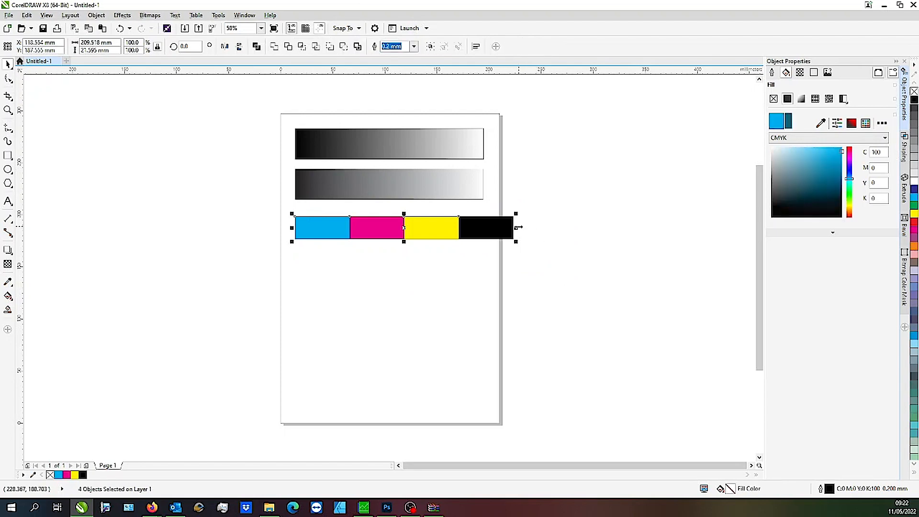
{"action": "left_click_drag", "start_coordinate": [519, 225], "coordinate": [486, 228]}
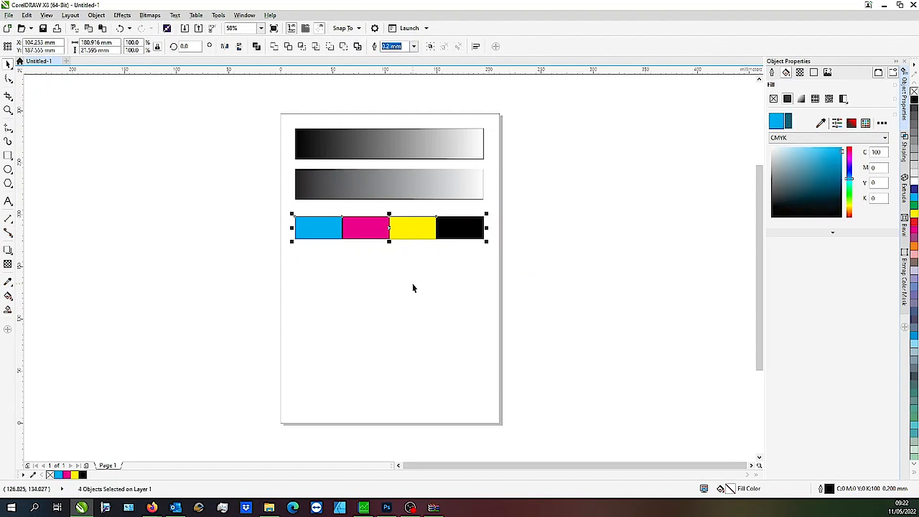
{"action": "left_click", "coordinate": [443, 289]}
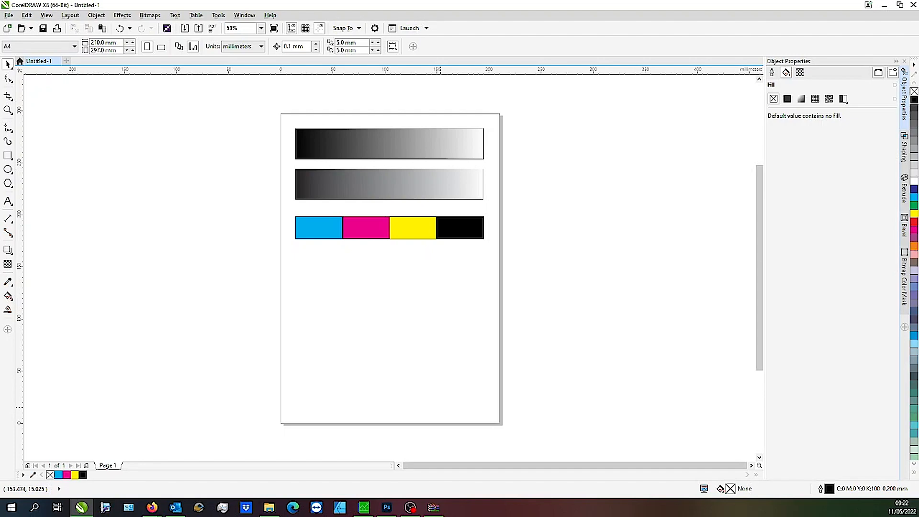
Place the black-and-white tree photo and scale it to about 107 × 59 mm below the colour swatches.
{"action": "left_click", "coordinate": [314, 295]}
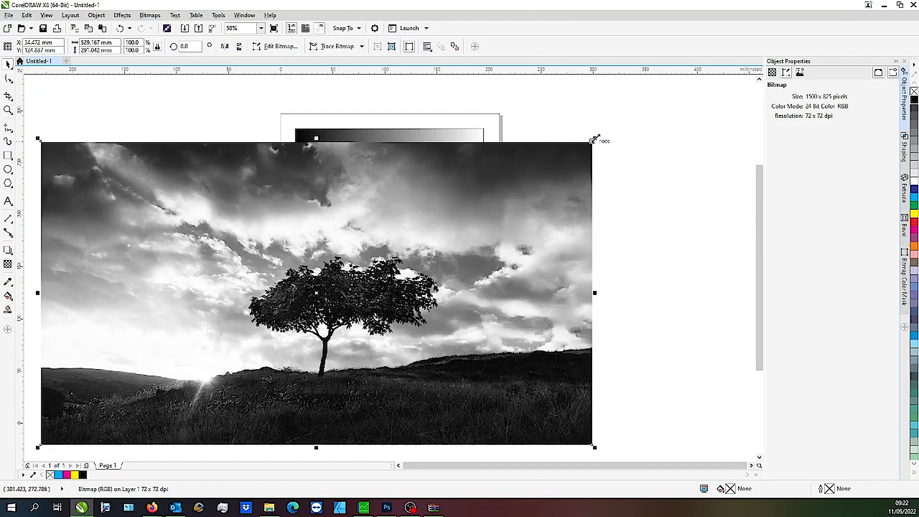
{"action": "left_click_drag", "start_coordinate": [594, 138], "coordinate": [400, 301]}
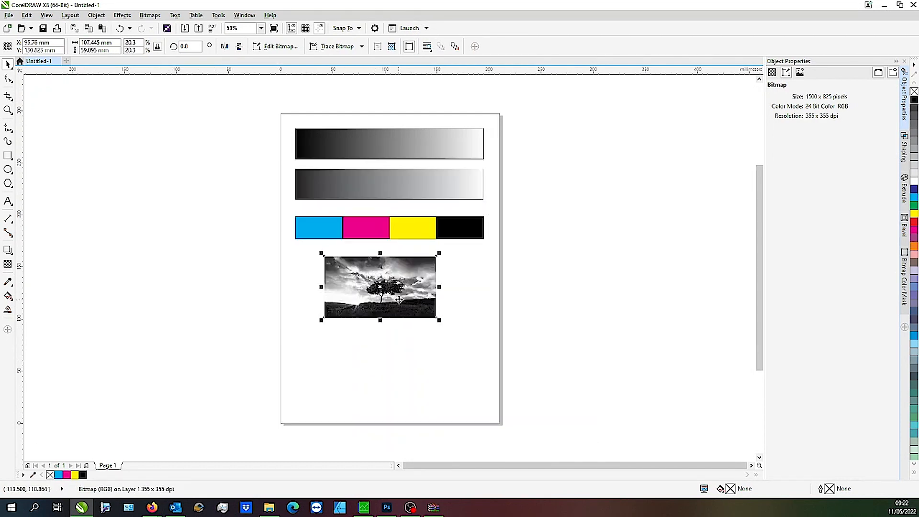
{"action": "left_click", "coordinate": [152, 16]}
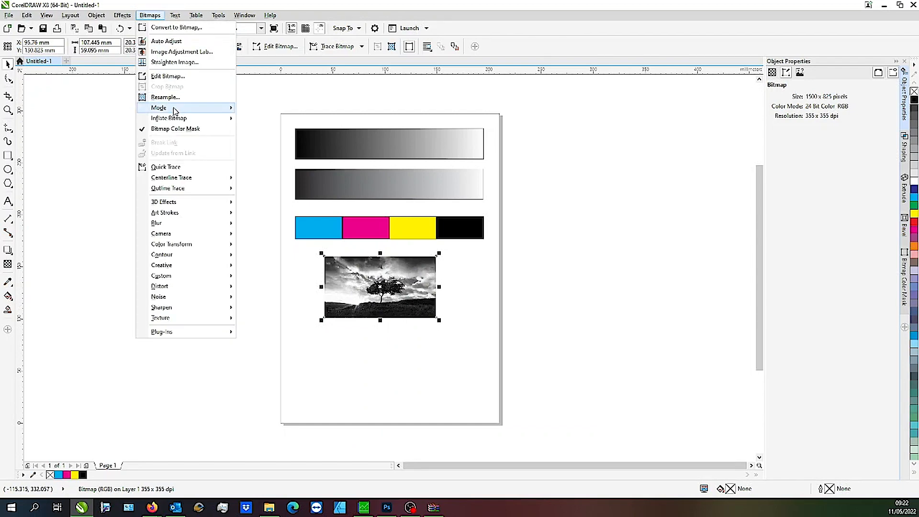
{"action": "mouse_move", "coordinate": [175, 108]}
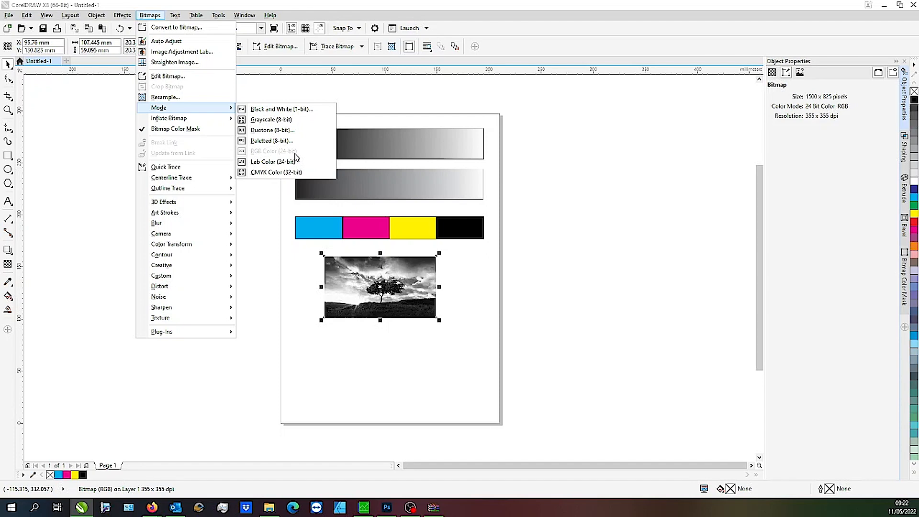
{"action": "left_click", "coordinate": [503, 309]}
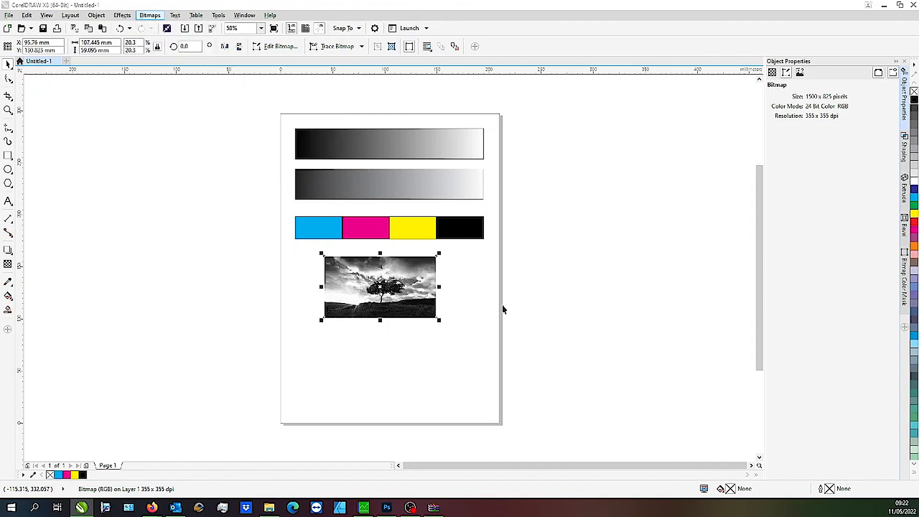
Duplicate the tree photo directly below the original and convert the copy to CMYK colour mode.
{"action": "left_click", "coordinate": [362, 297]}
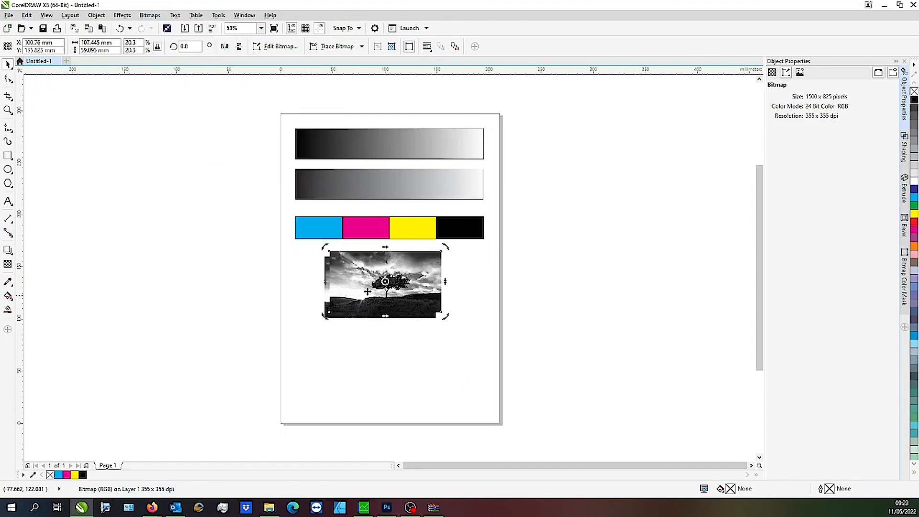
{"action": "left_click_drag", "start_coordinate": [373, 286], "coordinate": [372, 358]}
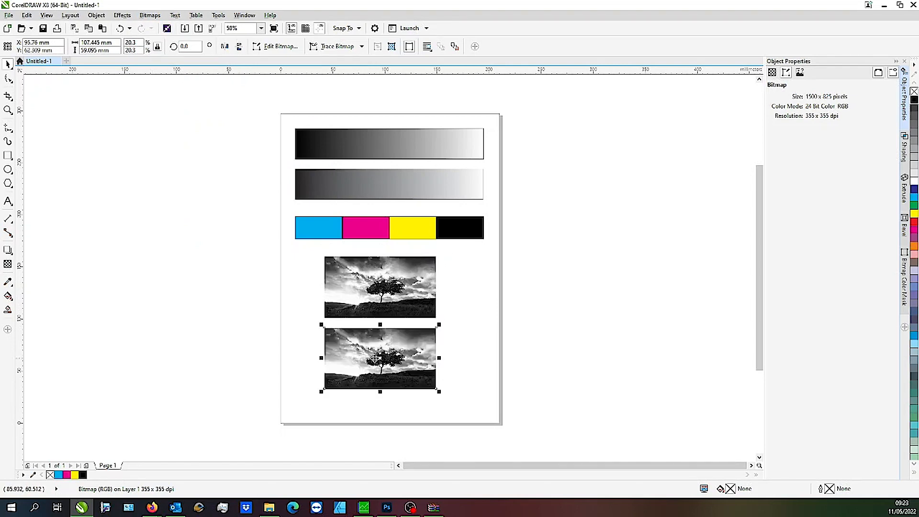
{"action": "left_click", "coordinate": [149, 16]}
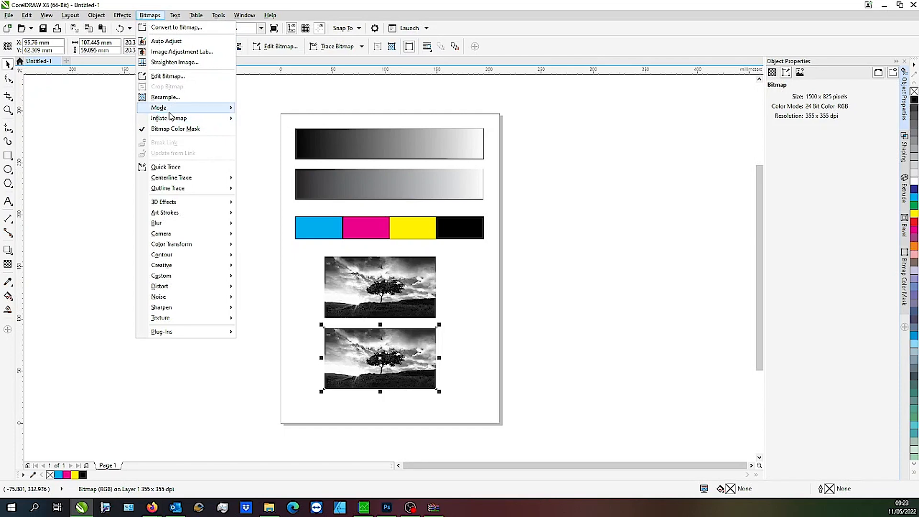
{"action": "left_click", "coordinate": [282, 173]}
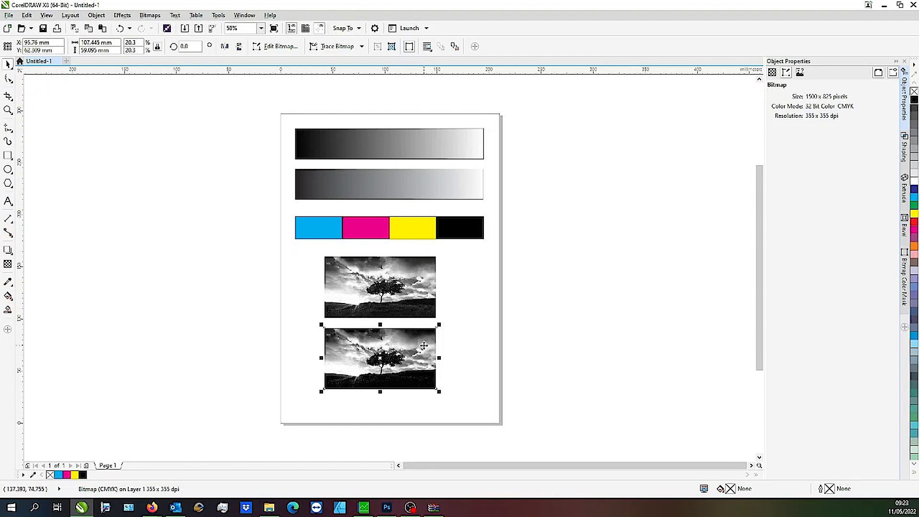
{"action": "left_click", "coordinate": [473, 330]}
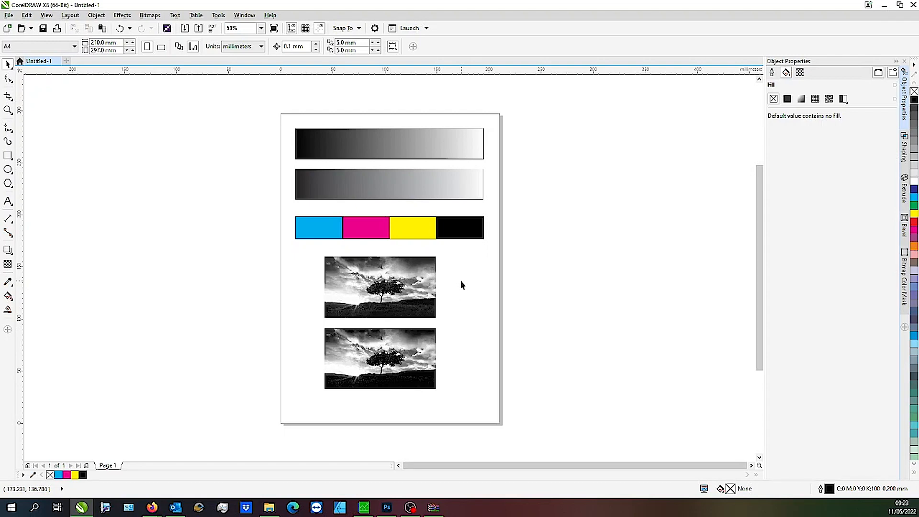
Start printing the document and choose EPSON L120 Series (Copy 1) as the destination printer.
{"action": "left_click", "coordinate": [9, 15]}
{"action": "key", "text": "Escape"}
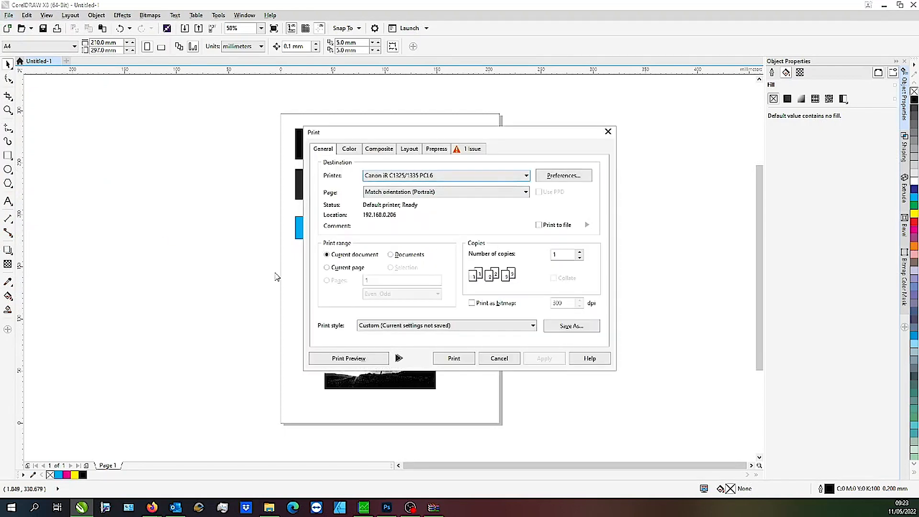
{"action": "left_click", "coordinate": [437, 176]}
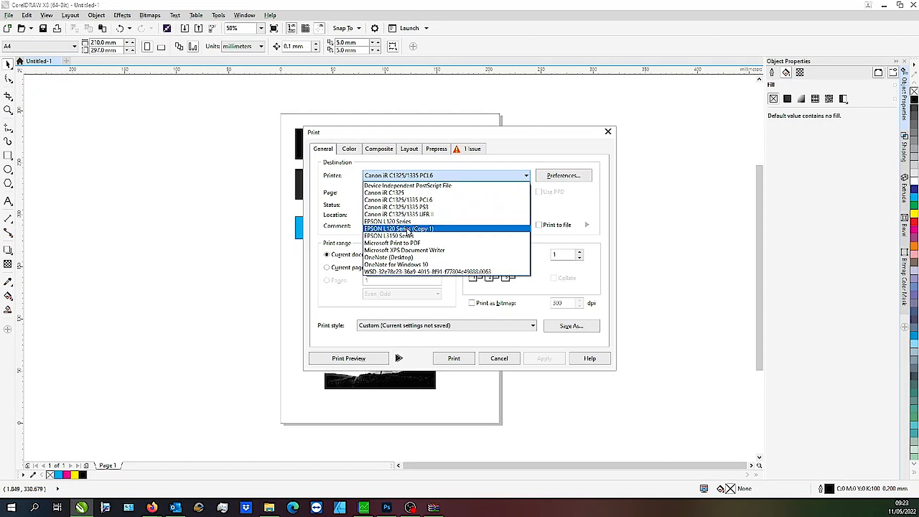
{"action": "left_click", "coordinate": [408, 228]}
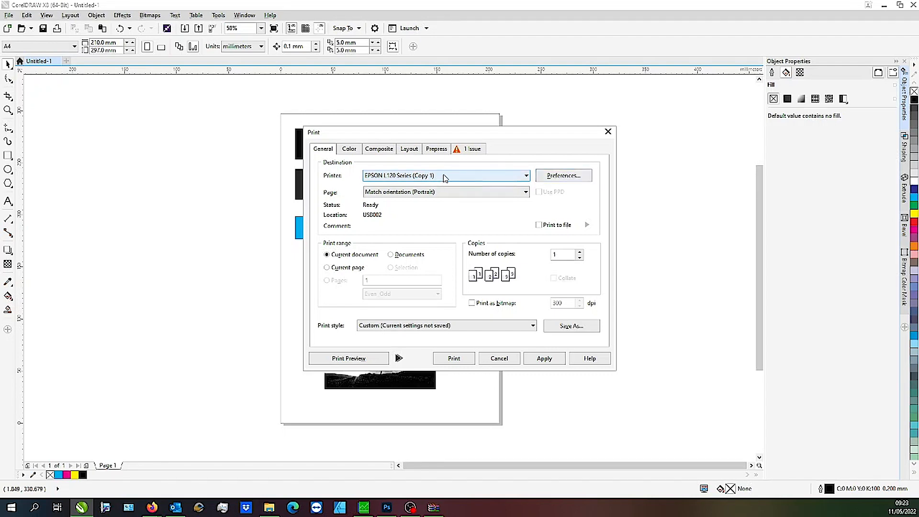
In the Epson printer's preferences, set colour correction to Custom with No Color Adjustment.
{"action": "left_click", "coordinate": [576, 176]}
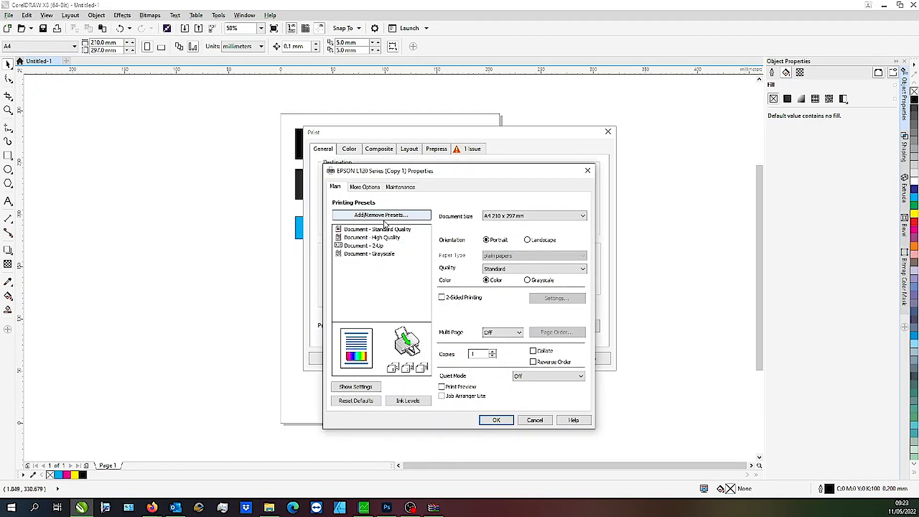
{"action": "left_click", "coordinate": [366, 189]}
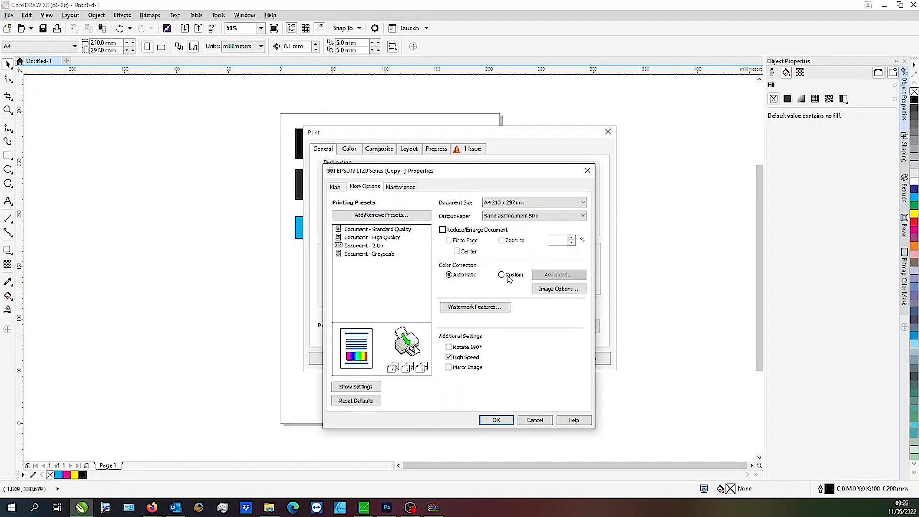
{"action": "left_click", "coordinate": [509, 277]}
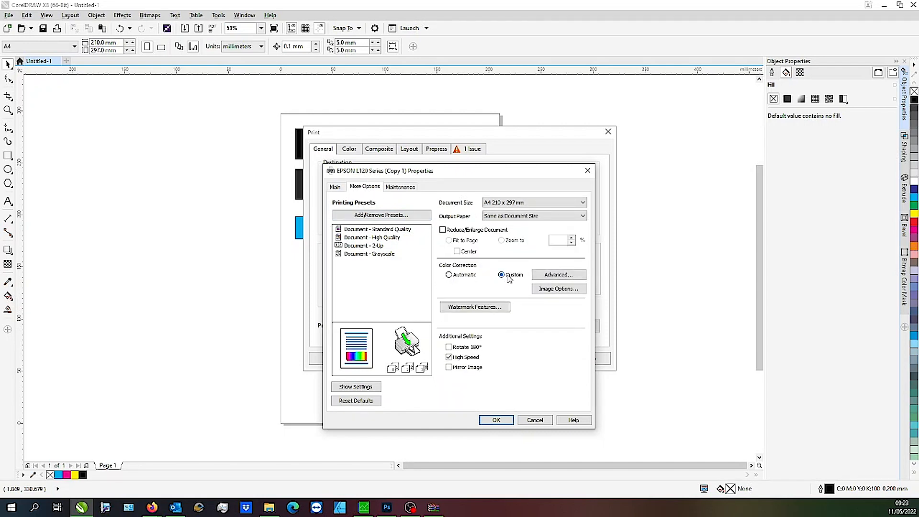
{"action": "left_click", "coordinate": [559, 275]}
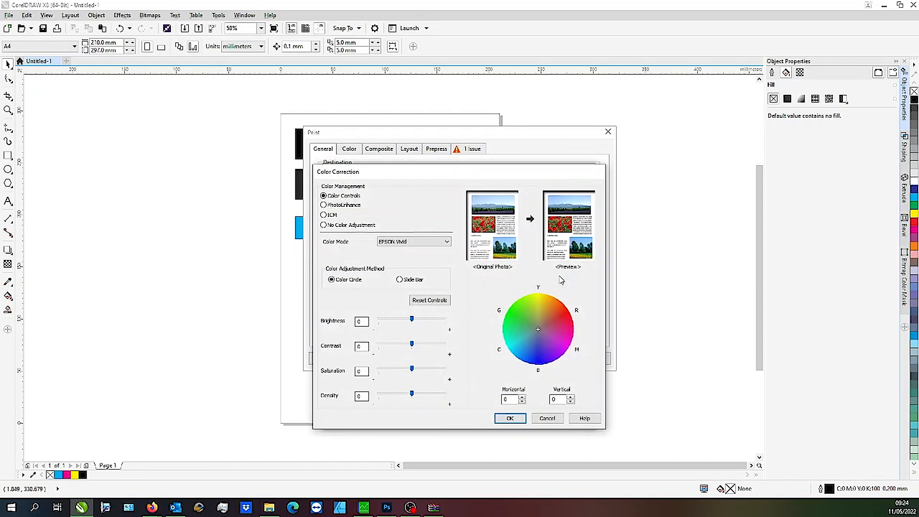
{"action": "left_click", "coordinate": [341, 226]}
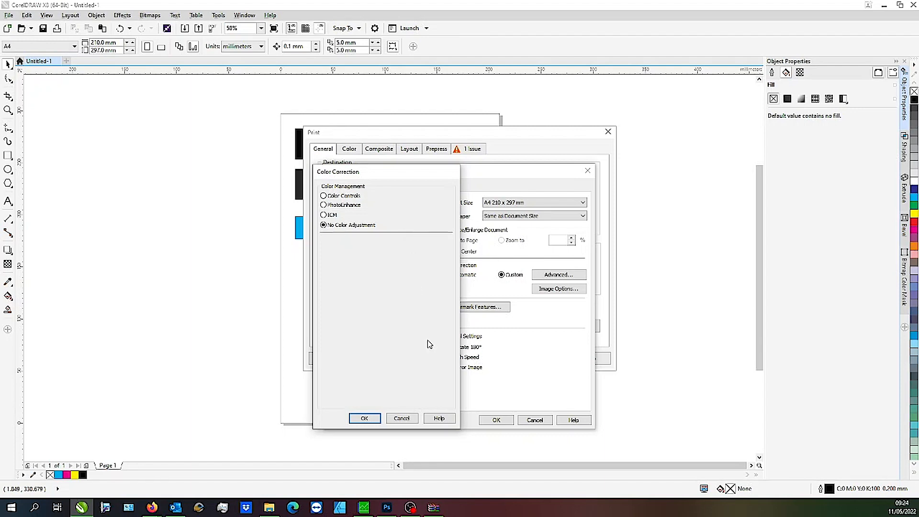
{"action": "left_click", "coordinate": [373, 418]}
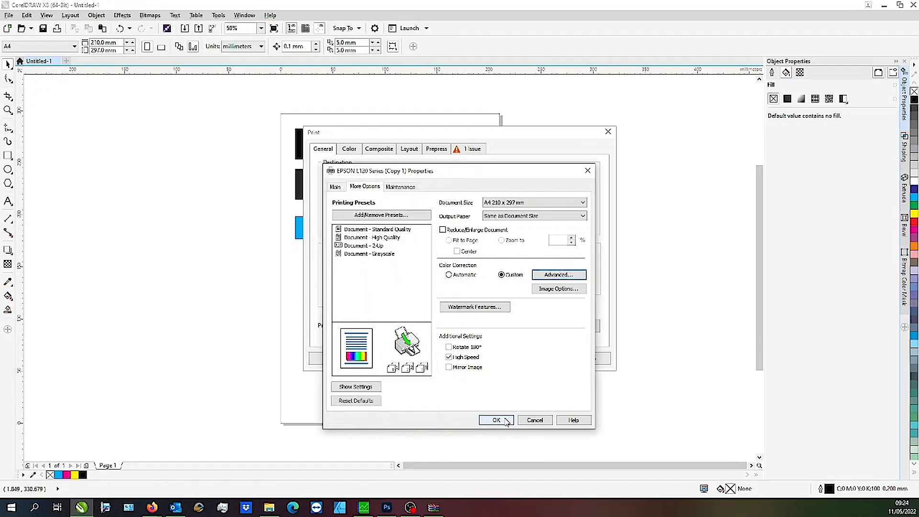
Set the Epson printer's print quality to High and accept the printer preferences.
{"action": "left_click", "coordinate": [337, 188]}
{"action": "left_click", "coordinate": [500, 269]}
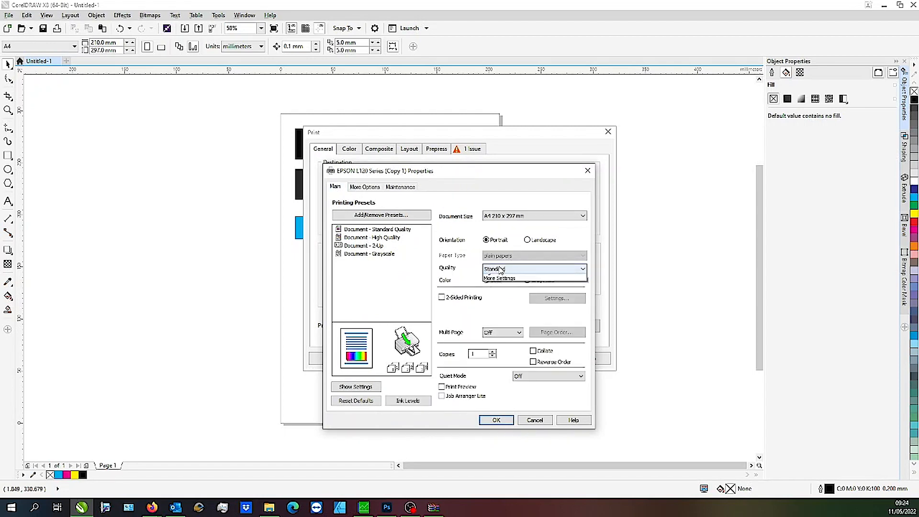
{"action": "left_click", "coordinate": [498, 283]}
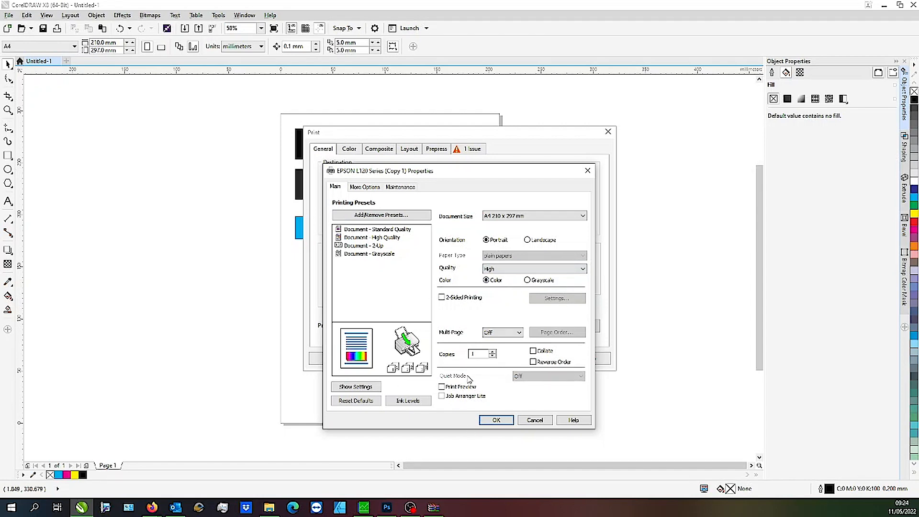
{"action": "left_click", "coordinate": [496, 420]}
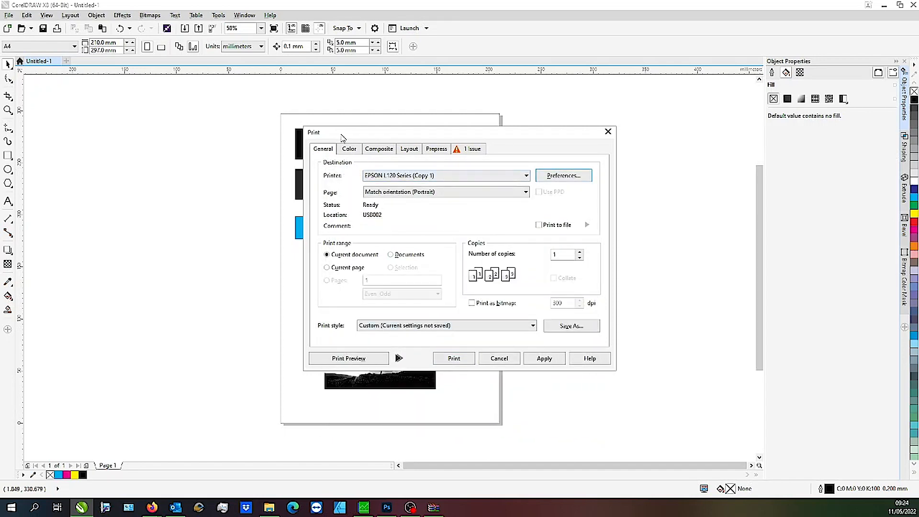
Set the print colour correction to the Epson L120 Coated Matte 80 Gsm Cityinkexpress profile and enable Preserve RGB numbers.
{"action": "left_click", "coordinate": [349, 151]}
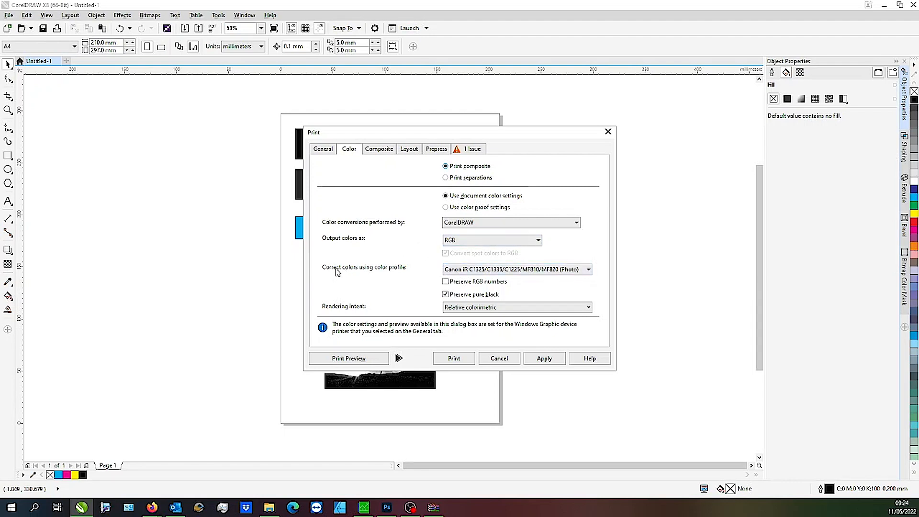
{"action": "left_click", "coordinate": [497, 270]}
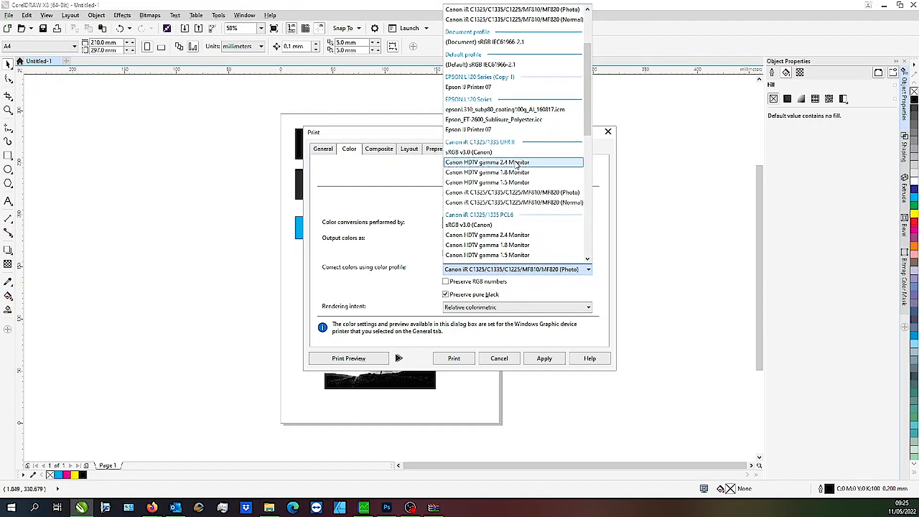
{"action": "scroll", "coordinate": [511, 166], "scroll_direction": "down", "scroll_amount": 6}
{"action": "scroll", "coordinate": [511, 170], "scroll_direction": "down", "scroll_amount": 1}
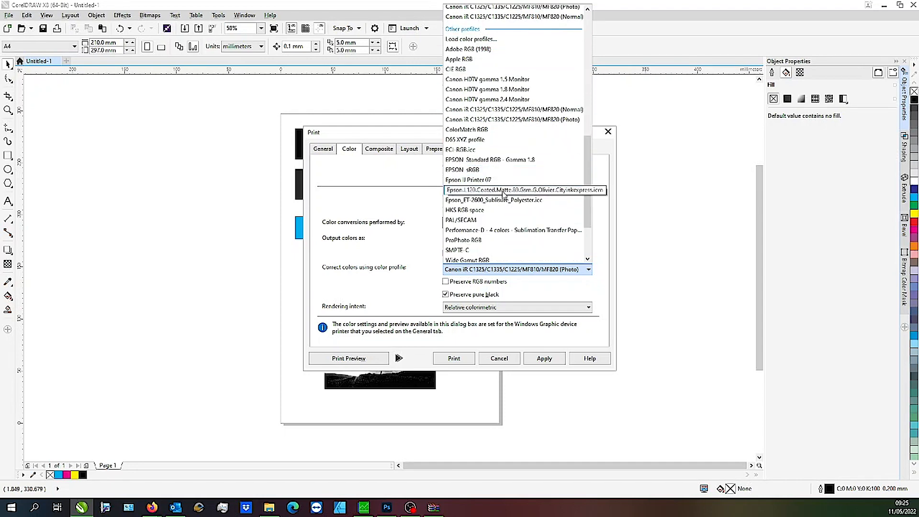
{"action": "left_click", "coordinate": [505, 191]}
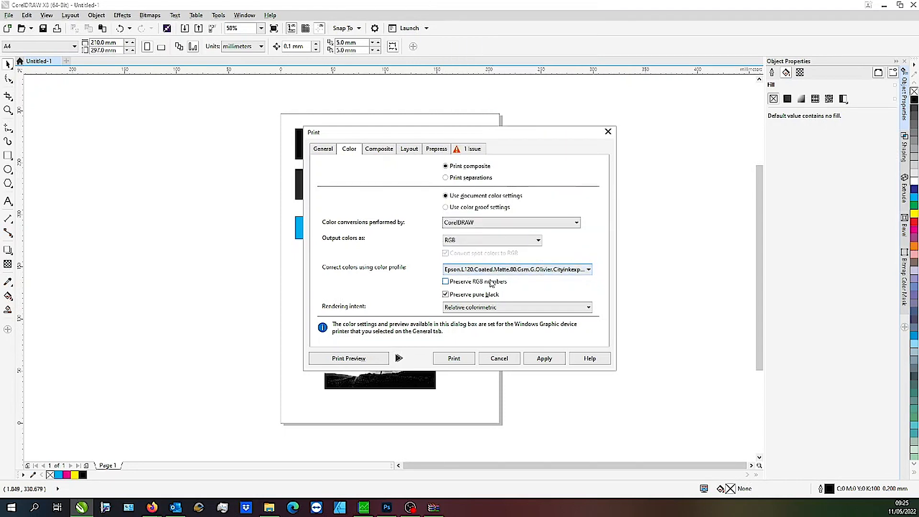
{"action": "left_click", "coordinate": [446, 282]}
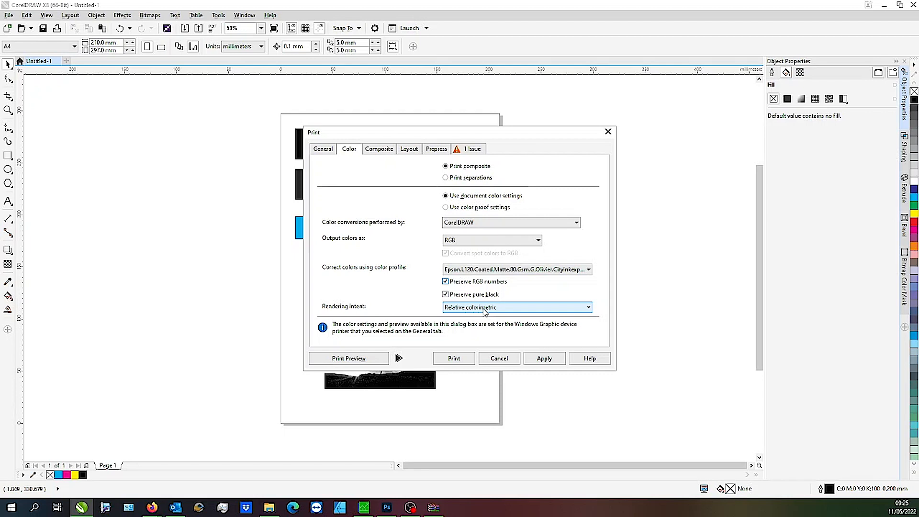
Apply the print settings, print the test page and dismiss the Epson status window.
{"action": "left_click", "coordinate": [546, 361]}
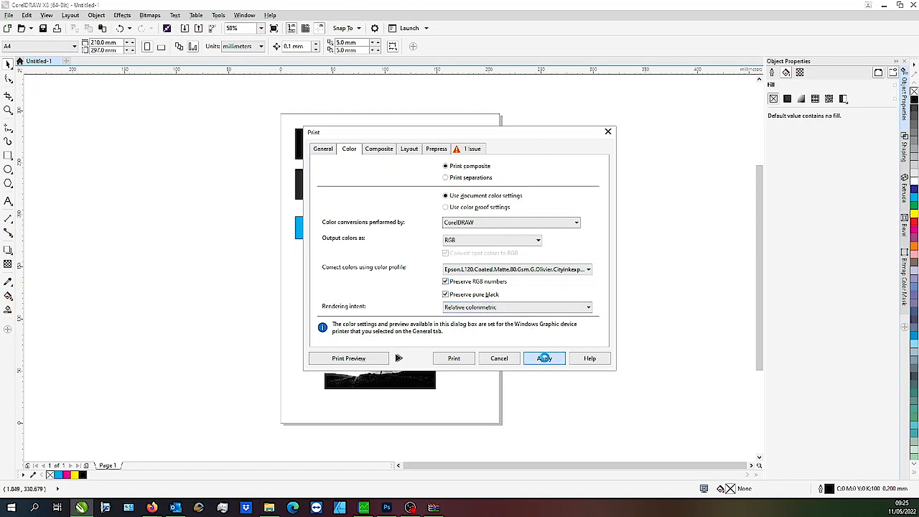
{"action": "left_click", "coordinate": [460, 361]}
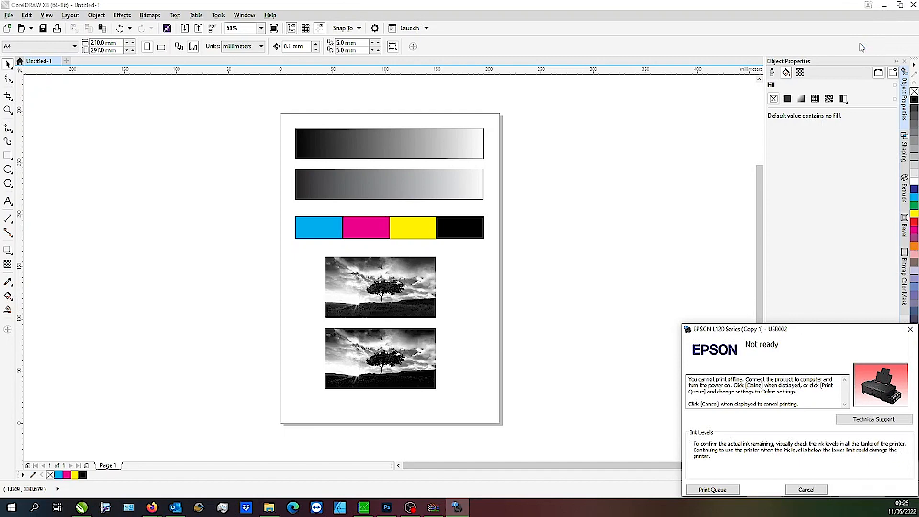
{"action": "left_click", "coordinate": [910, 330]}
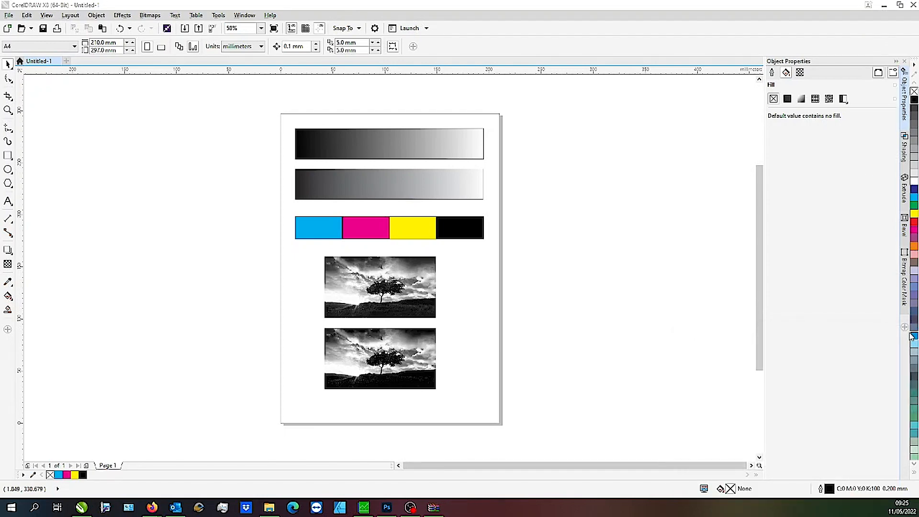